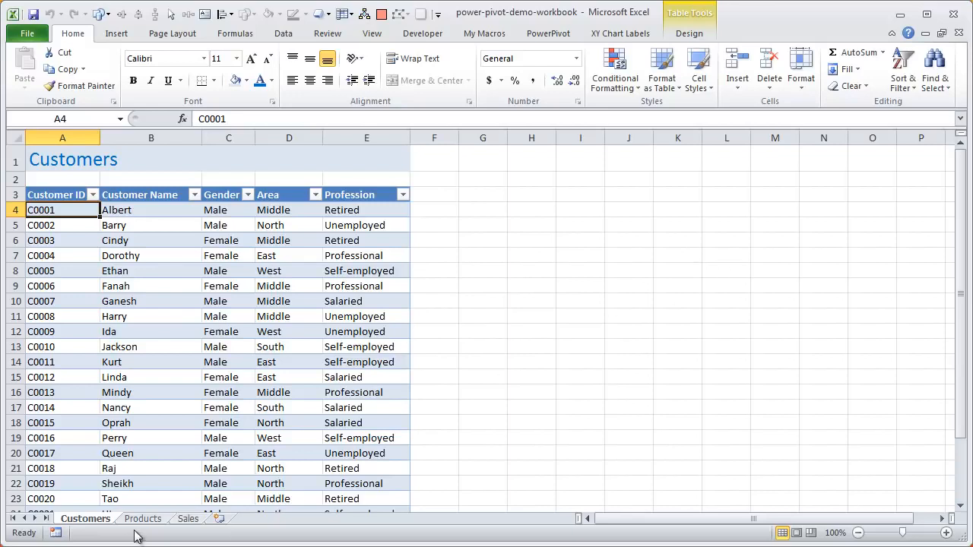
Examine the first record on the Sales sheet, covering its sale ID, time, customer ID, product ID and quantity.
left_click(187, 519)
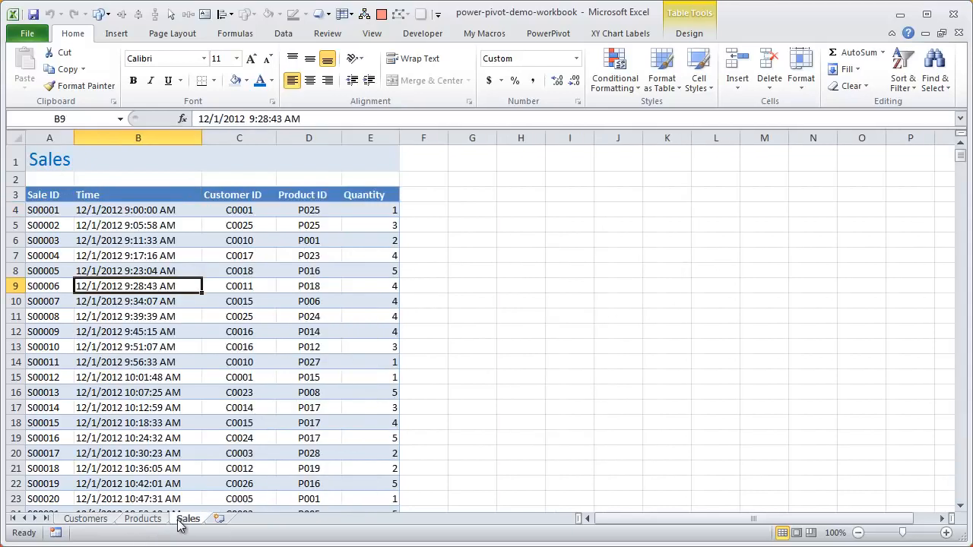
left_click(55, 210)
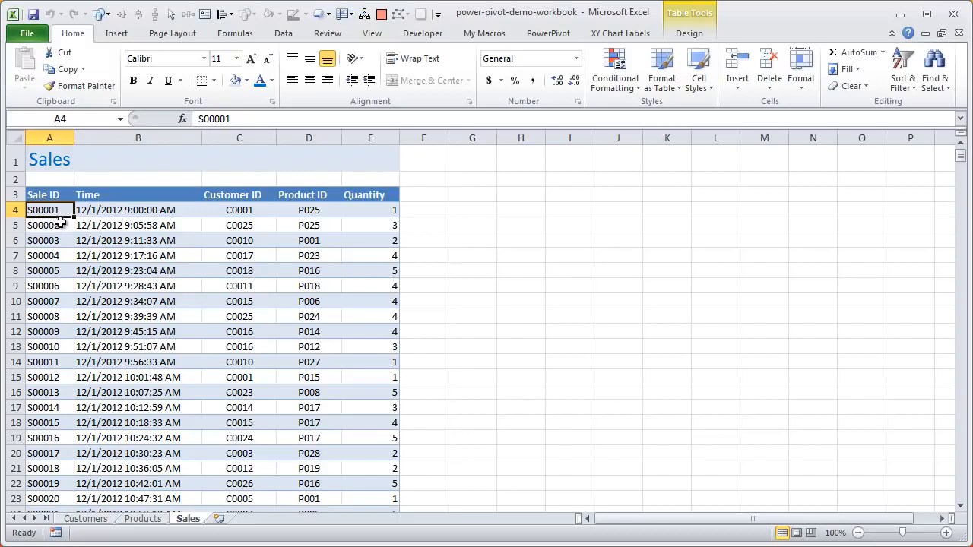
left_click(128, 214)
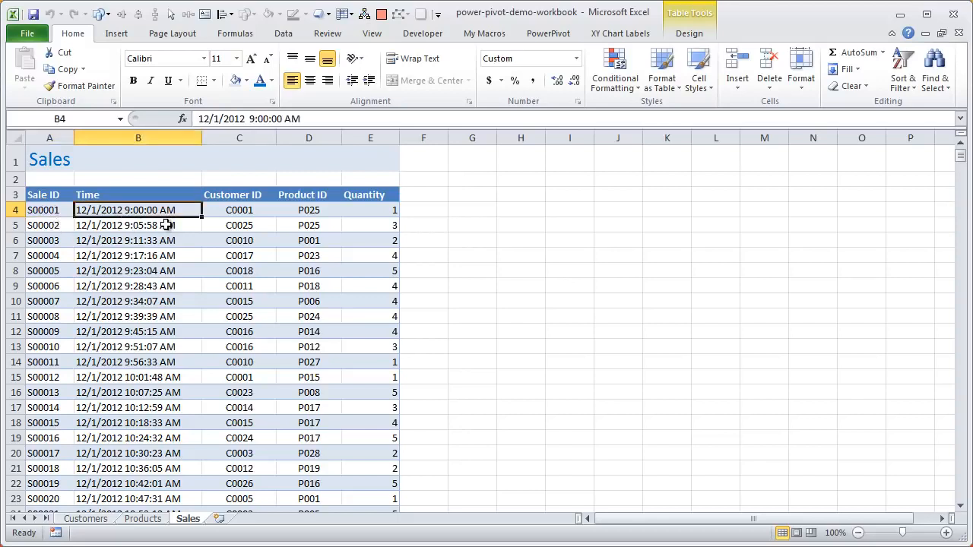
left_click(245, 212)
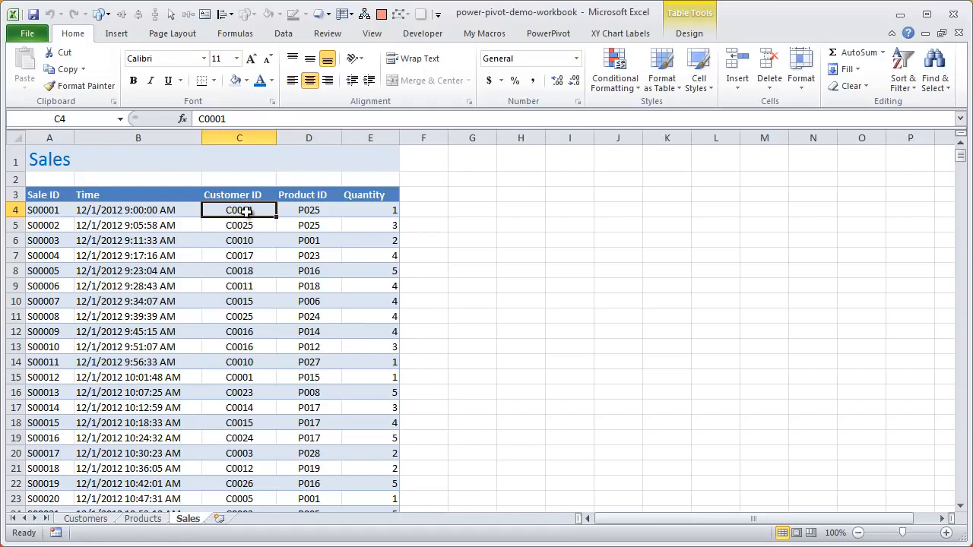
left_click(308, 211)
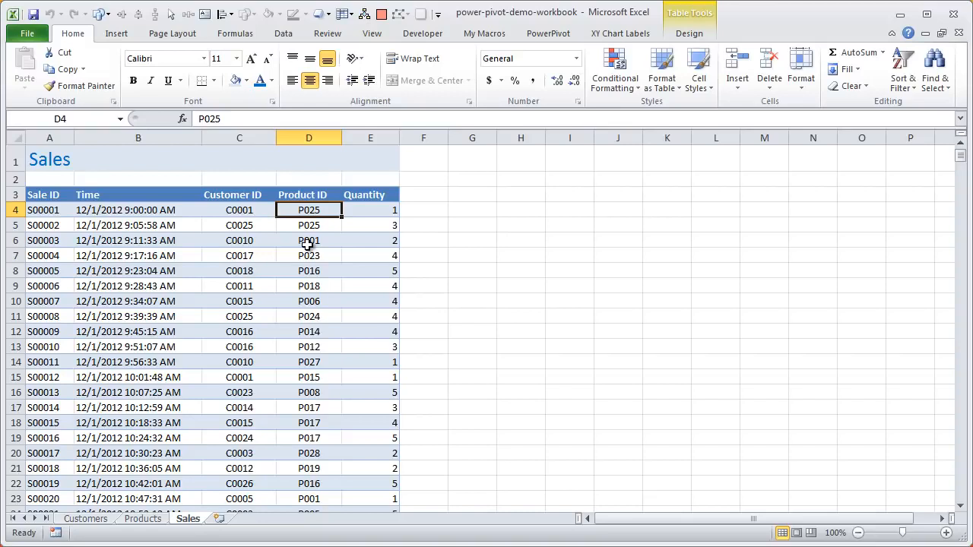
left_click(387, 211)
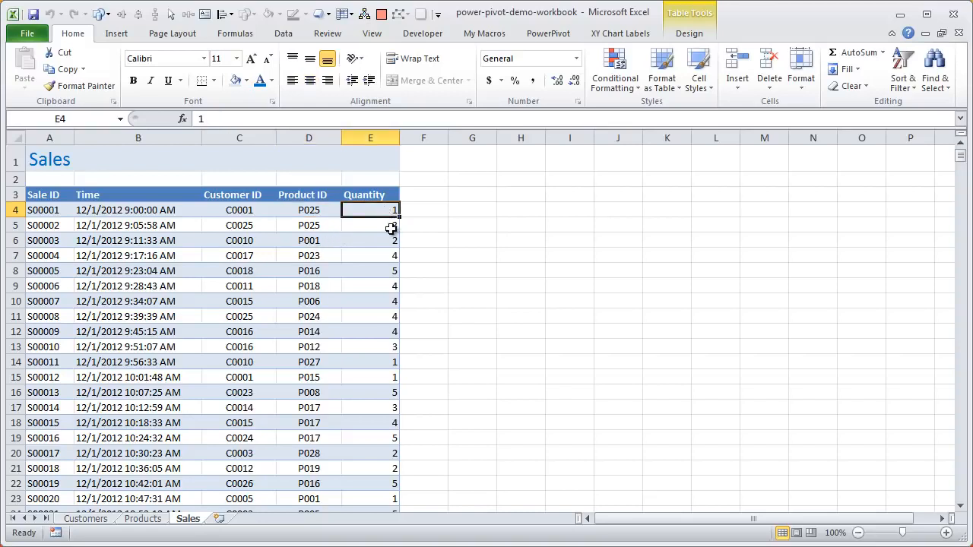
left_click_drag(44, 211, 363, 207)
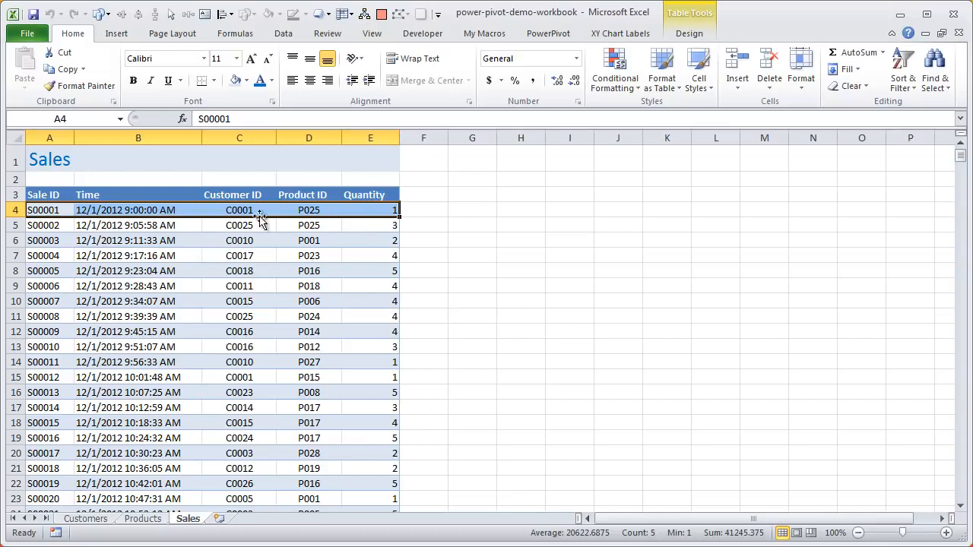
left_click(232, 212)
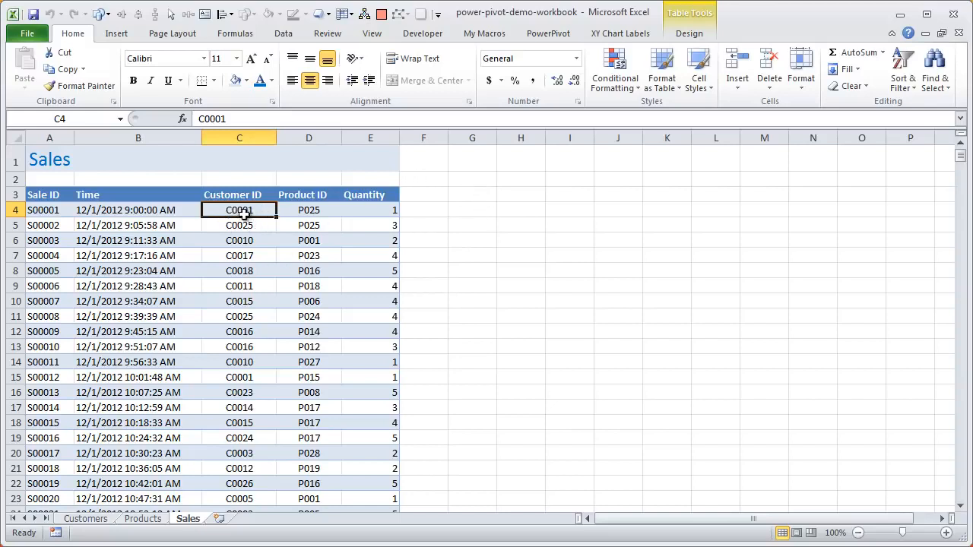
Look up the first sale's customer on the Customers sheet and check the gender, area and profession.
left_click(85, 518)
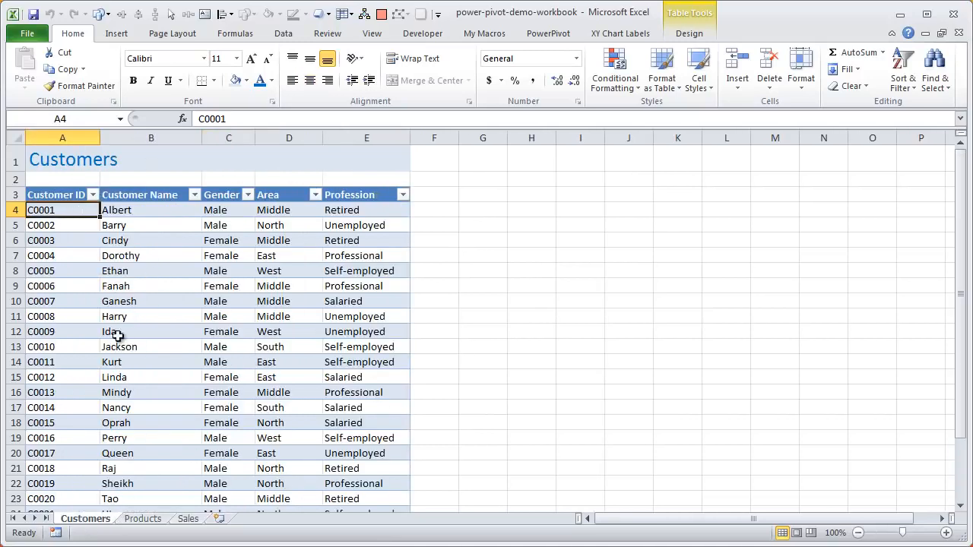
left_click(189, 518)
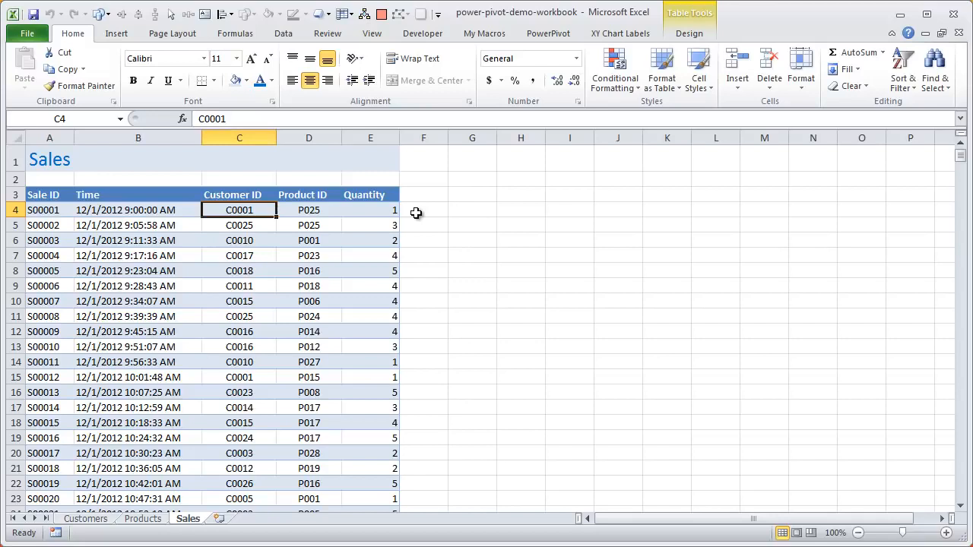
left_click(79, 520)
left_click(225, 212)
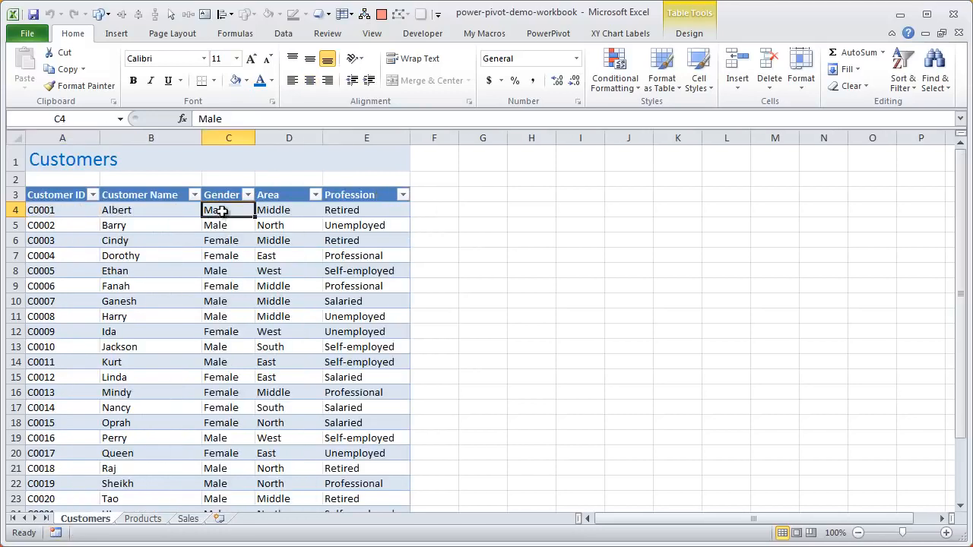
left_click(290, 211)
left_click(395, 213)
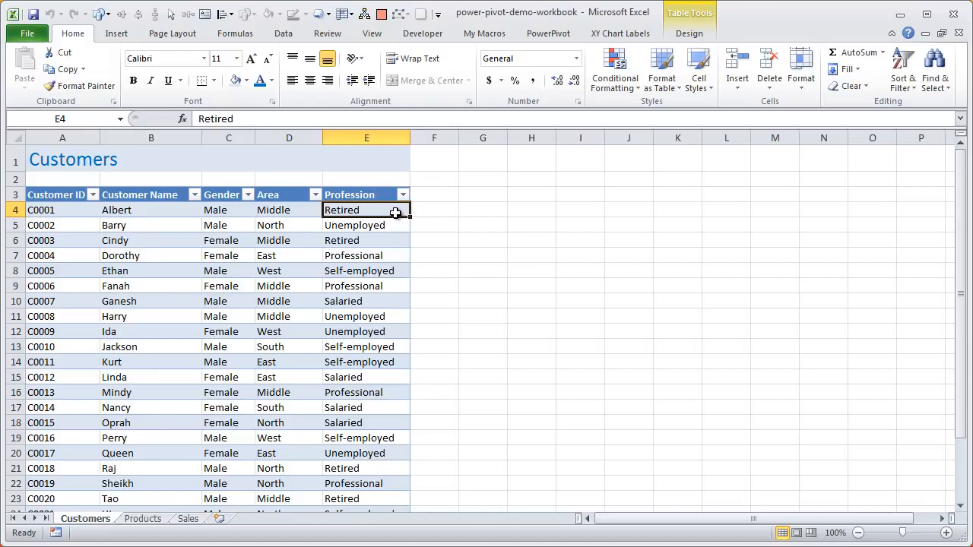
Look up the first sale's product P025 on the Products sheet and check its category, name, size, price and units per pack.
left_click(161, 520)
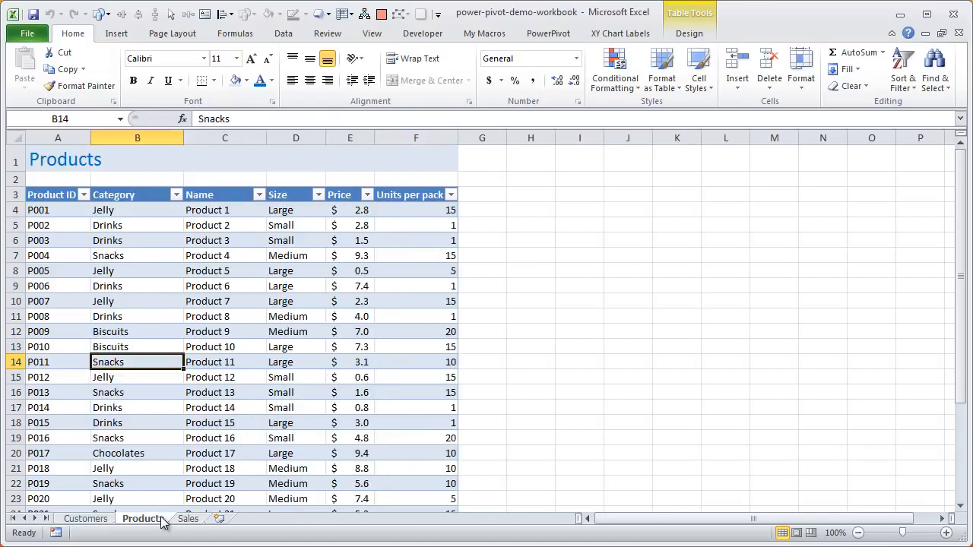
left_click(185, 520)
left_click(318, 221)
left_click(318, 212)
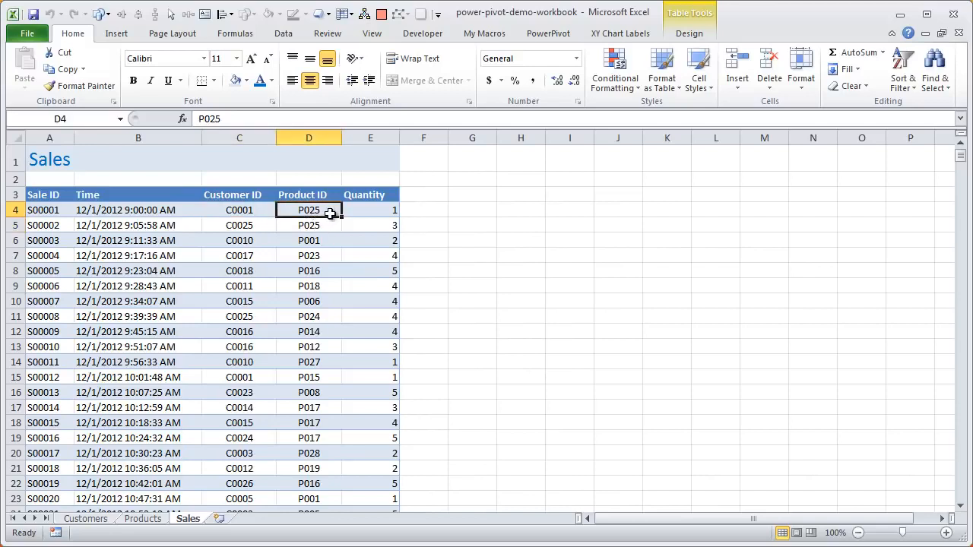
left_click(158, 521)
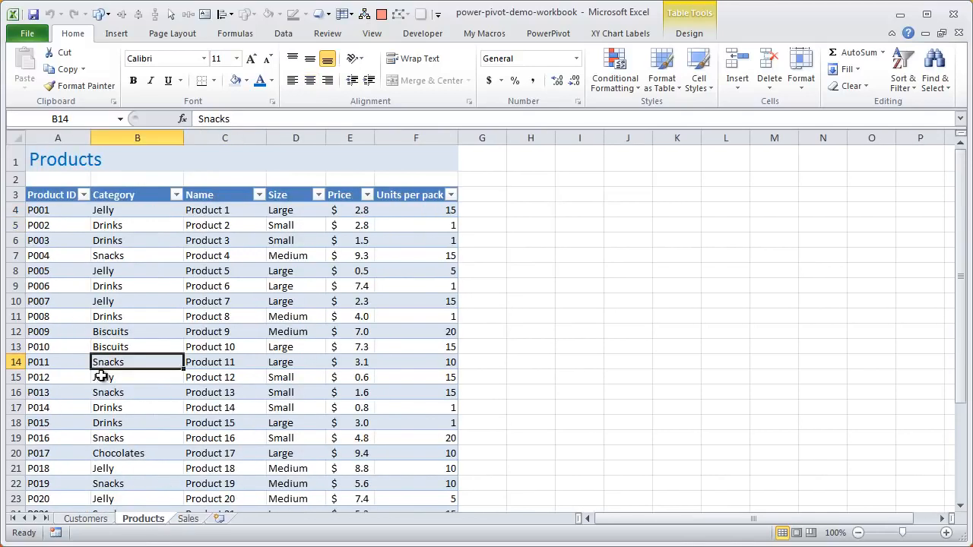
scroll(101, 375, "down", 5)
left_click(126, 336)
left_click(220, 335)
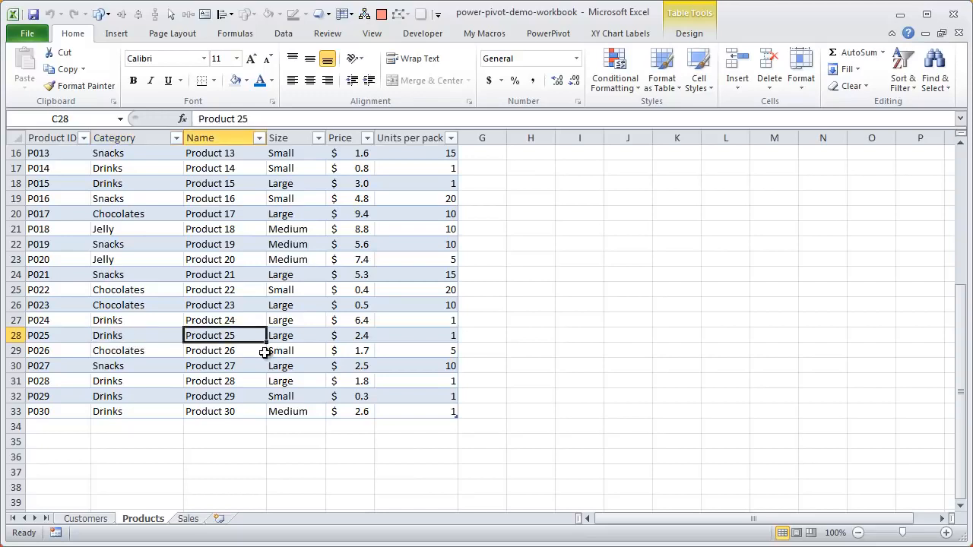
left_click(305, 337)
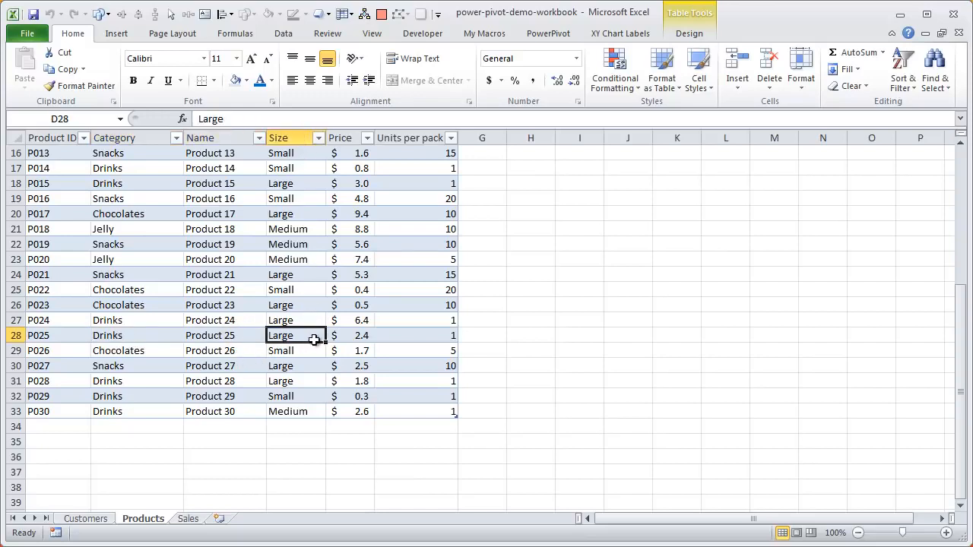
left_click(370, 336)
left_click(429, 332)
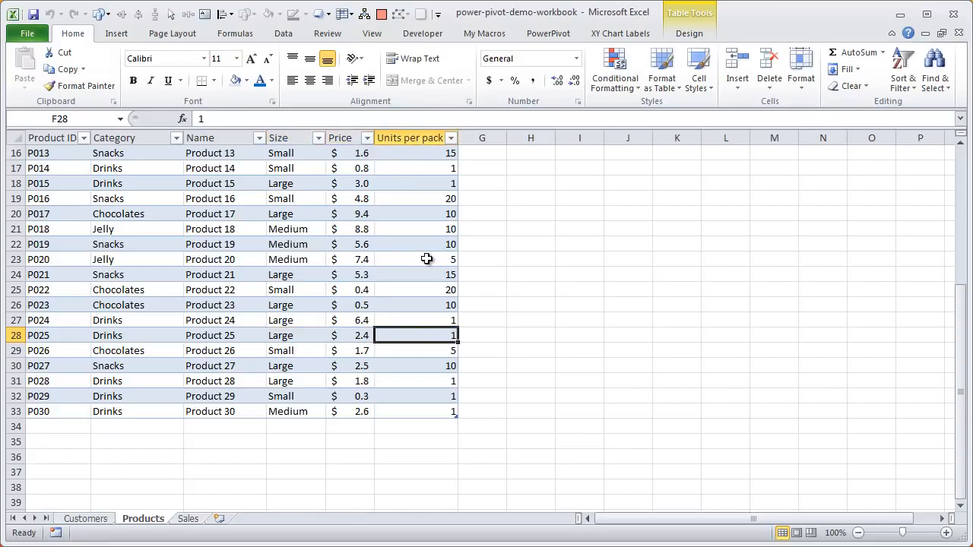
Compare the quantity on the Sales sheet with the Price column on the Products sheet.
left_click(183, 520)
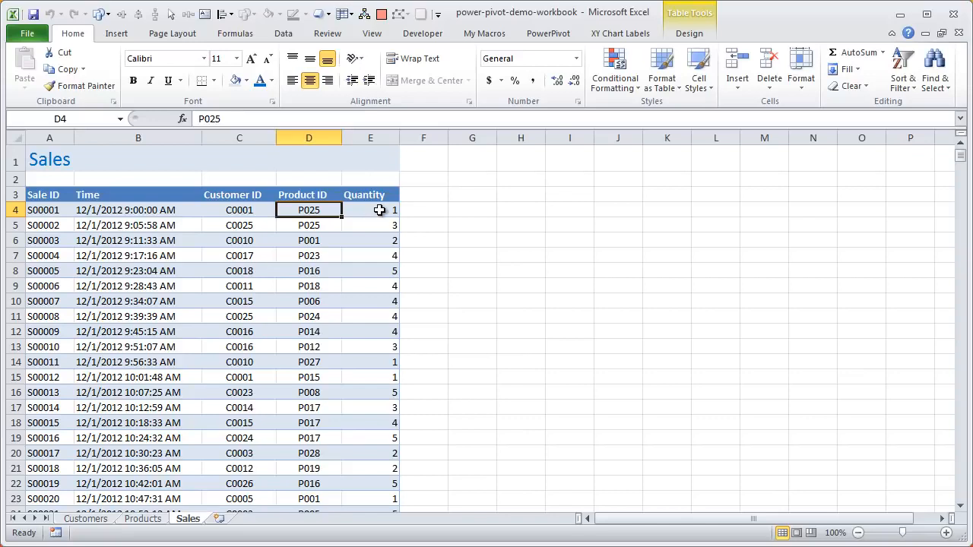
left_click(148, 521)
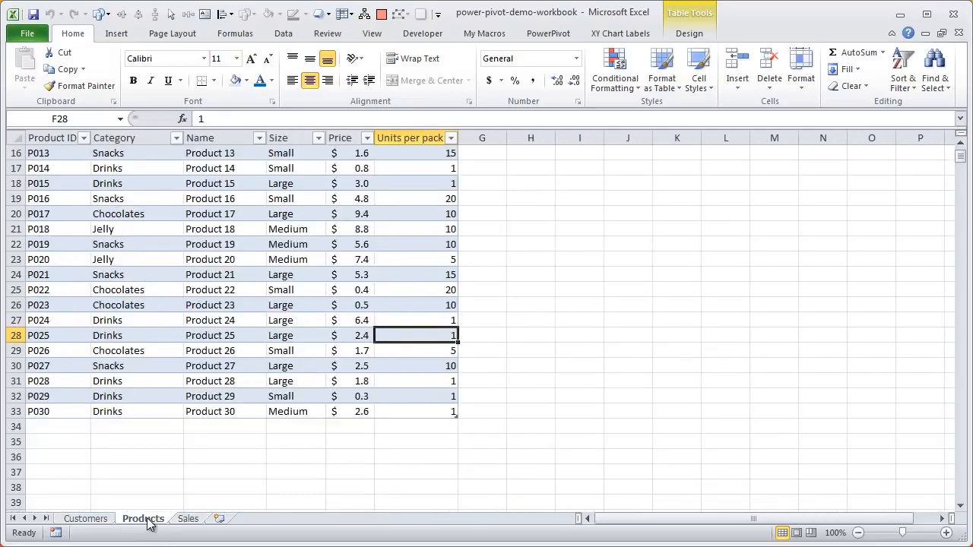
scroll(202, 222, "up", 5)
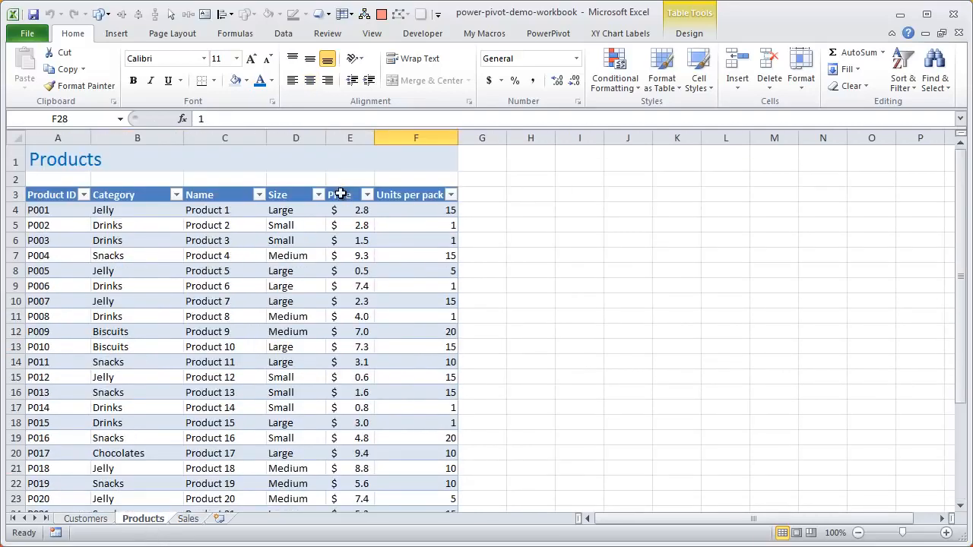
left_click(190, 511)
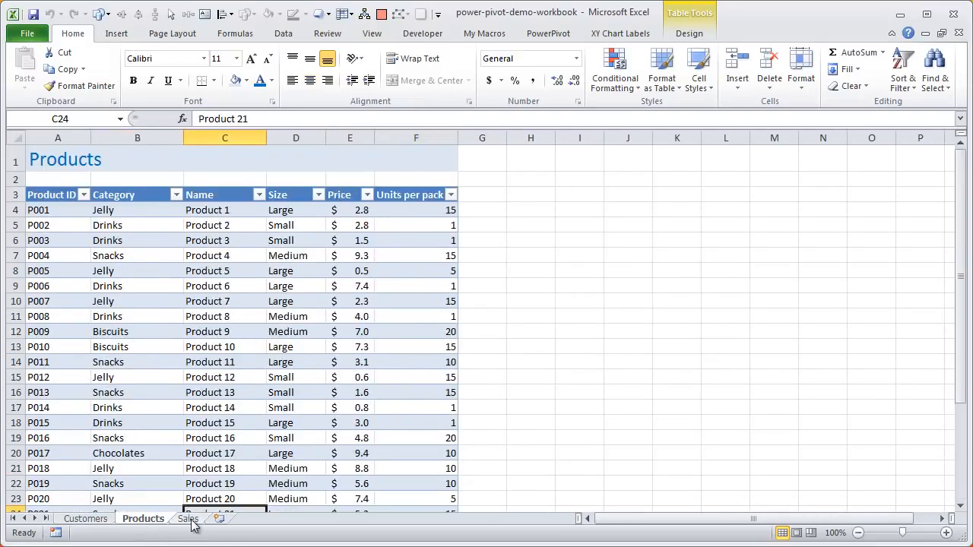
Go to the last record of the Sales table and select its sale ID.
left_click(190, 520)
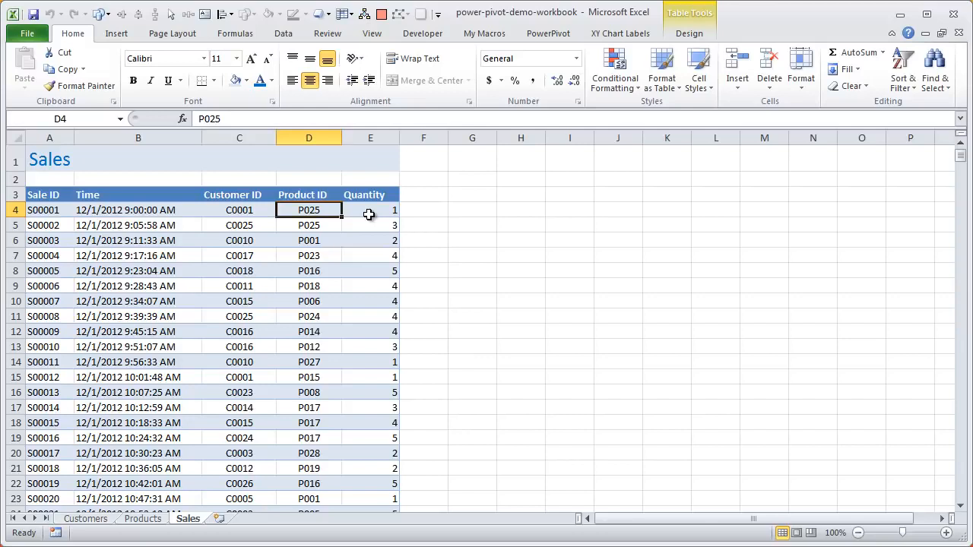
key("Left")
key("Down")
key("ctrl+Down")
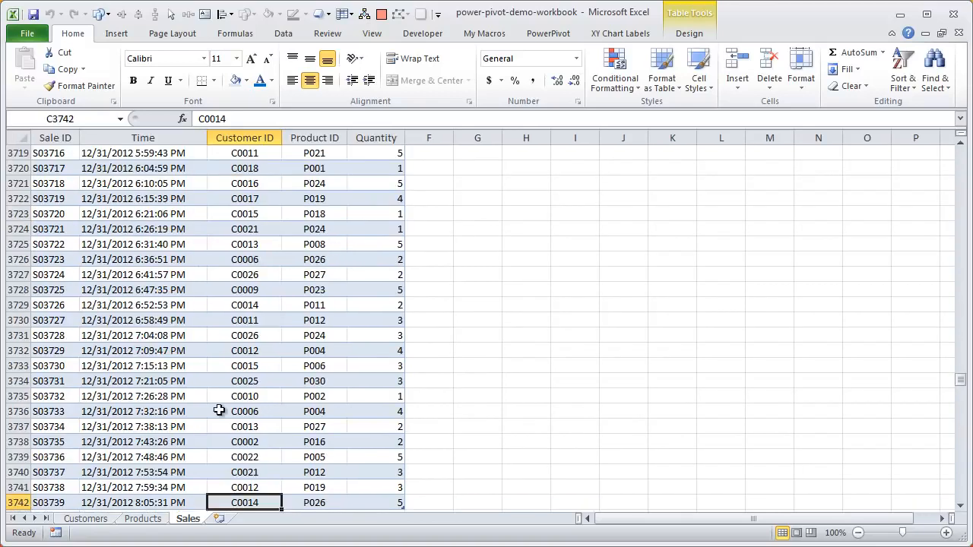
scroll(122, 433, "down", 3)
left_click(56, 365)
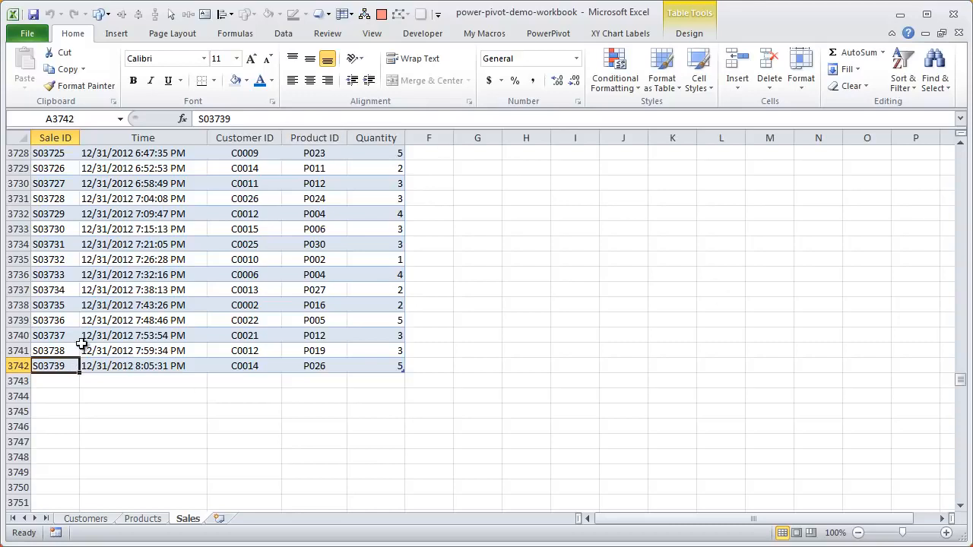
Review the Customers sheet, then select the product rows A4:F21 on the Products sheet.
left_click(87, 519)
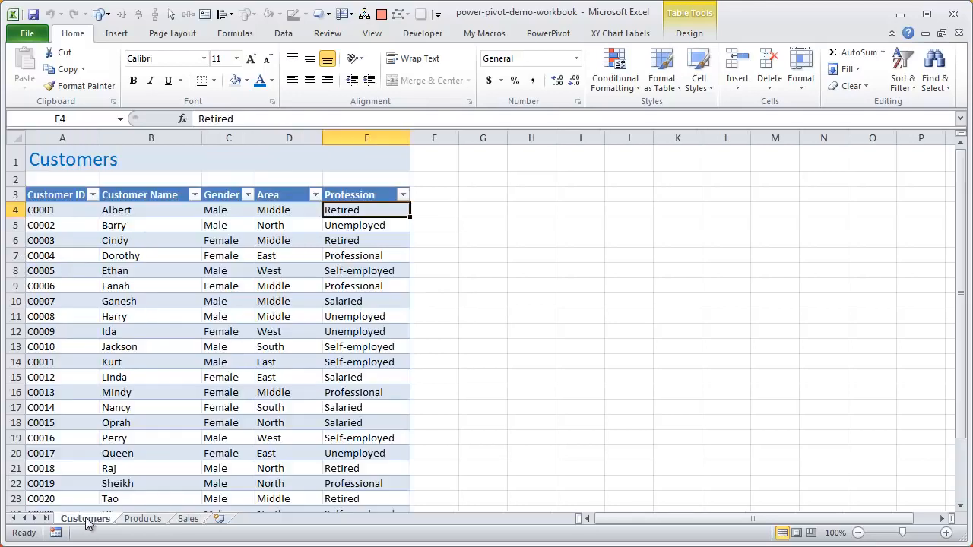
left_click(144, 519)
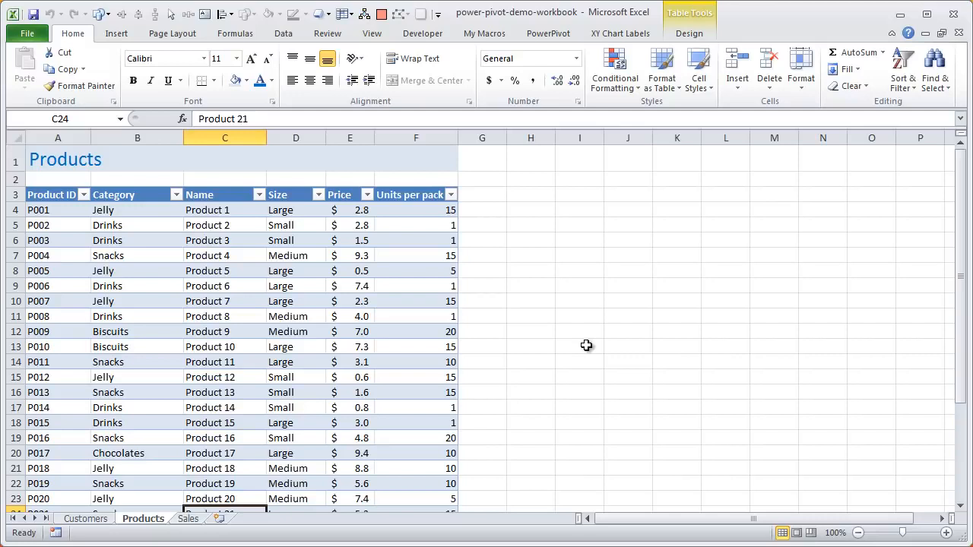
left_click(540, 38)
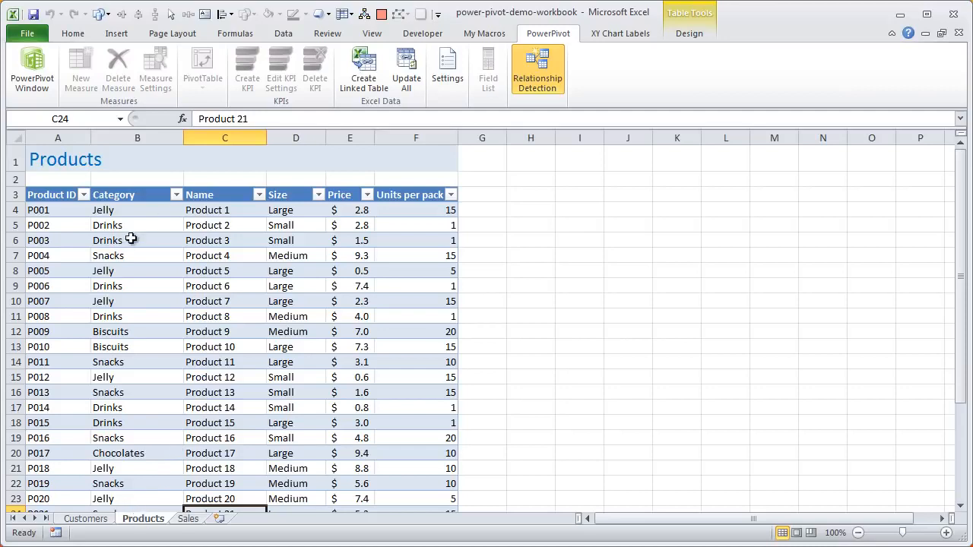
left_click_drag(76, 211, 419, 465)
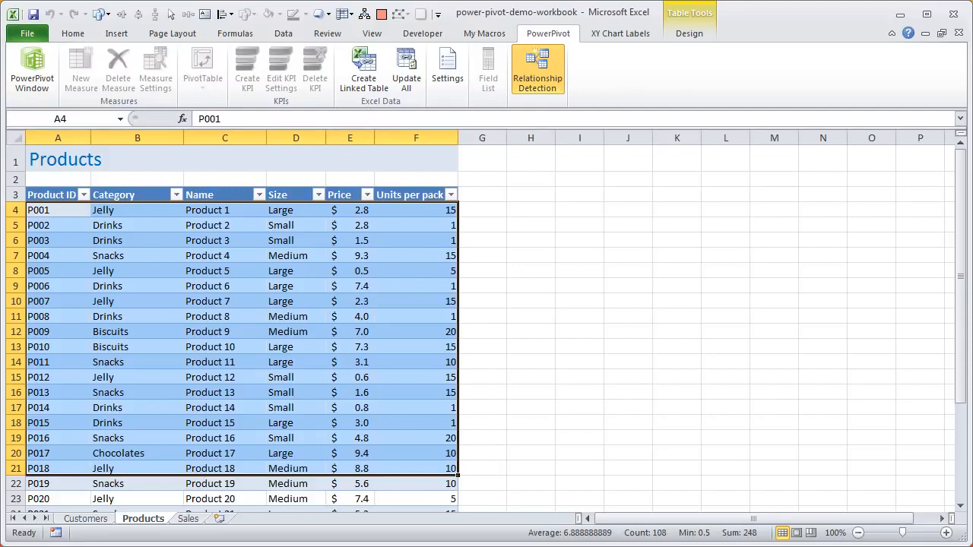
Open the PowerPivot window for the workbook, then move and resize it to fit the screen.
left_click(33, 84)
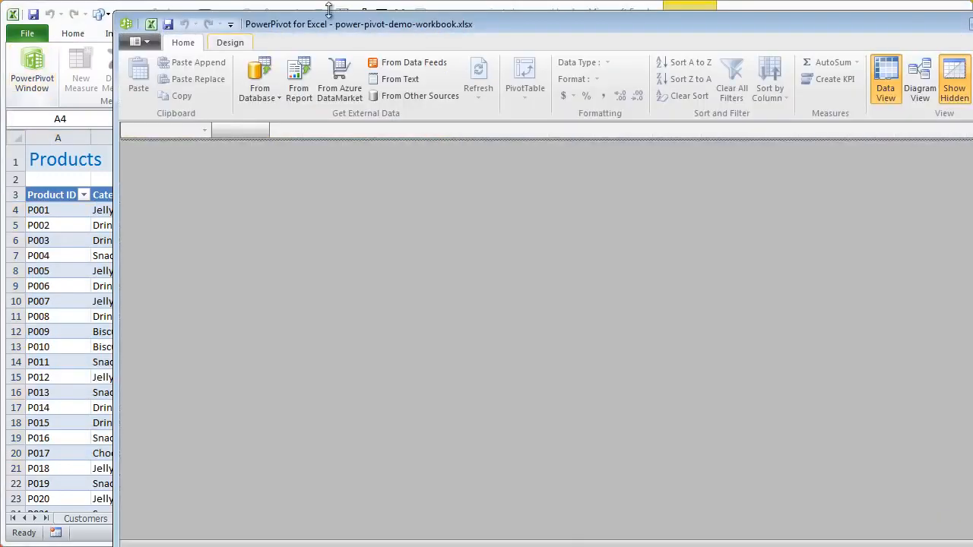
left_click_drag(238, 27, 225, 21)
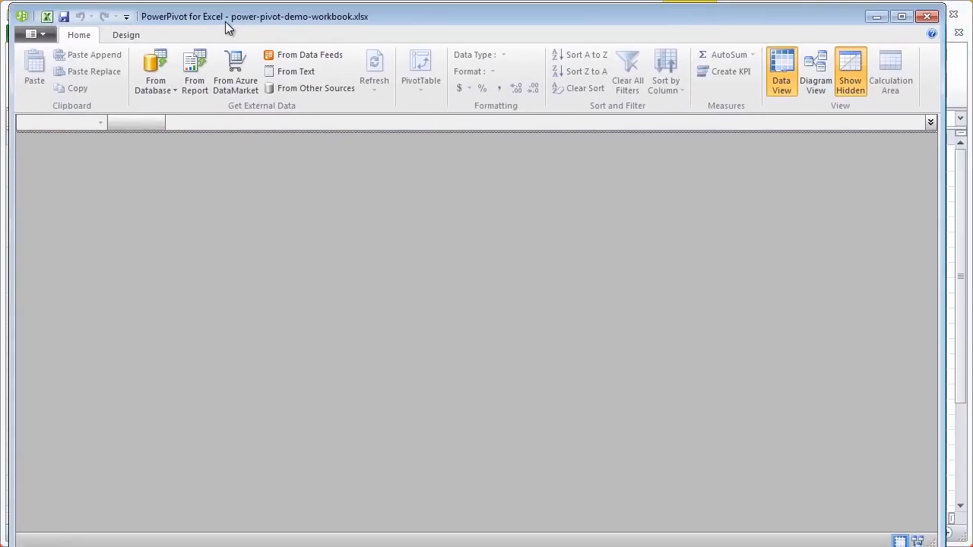
left_click_drag(504, 540, 508, 536)
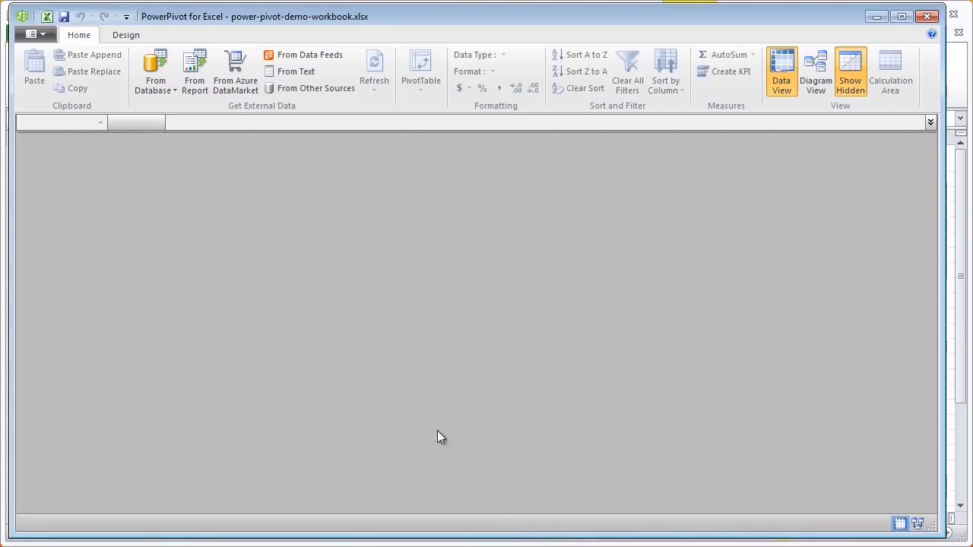
View the database sources available for importing external data into PowerPivot, then return to the Excel workbook.
left_click(160, 94)
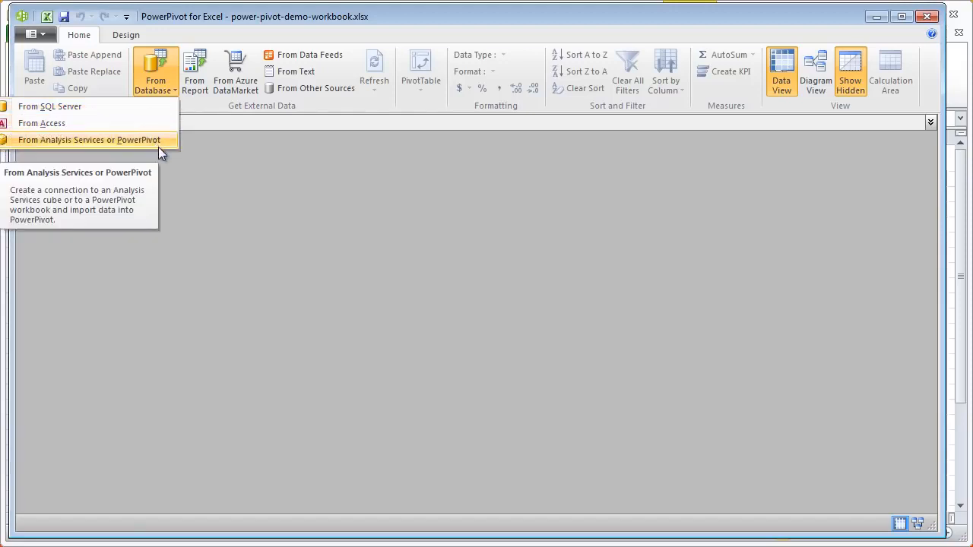
left_click(204, 191)
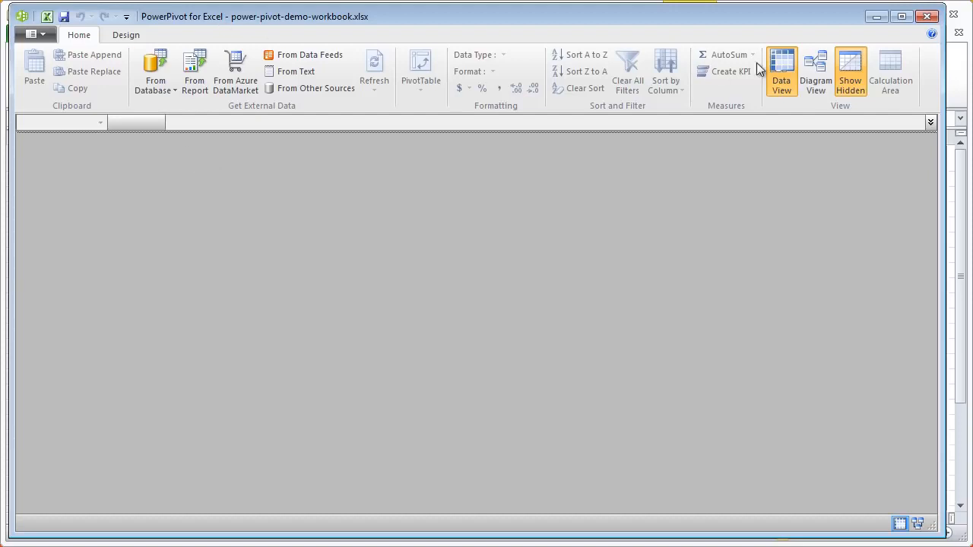
left_click(958, 87)
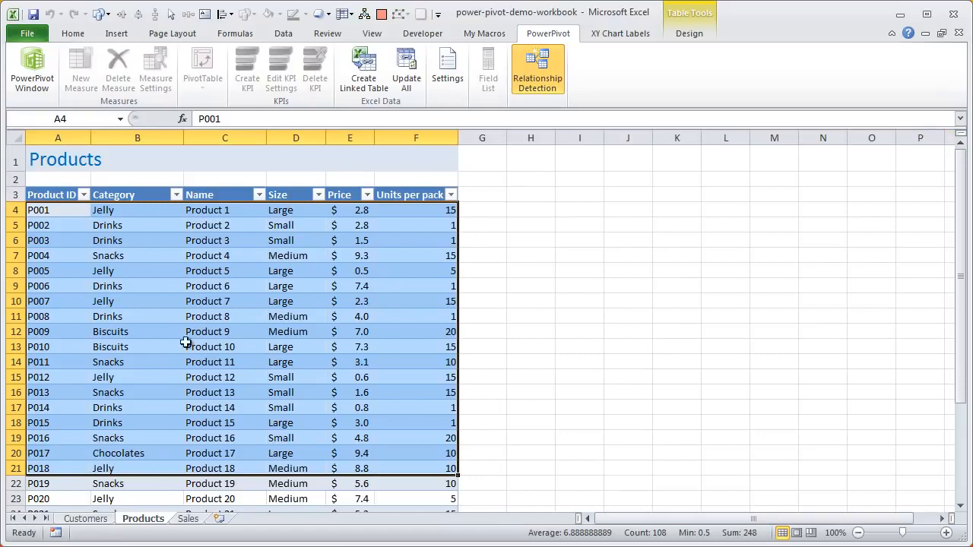
Check the design properties of the table on the Products sheet, then return to the PowerPivot commands.
left_click(156, 302)
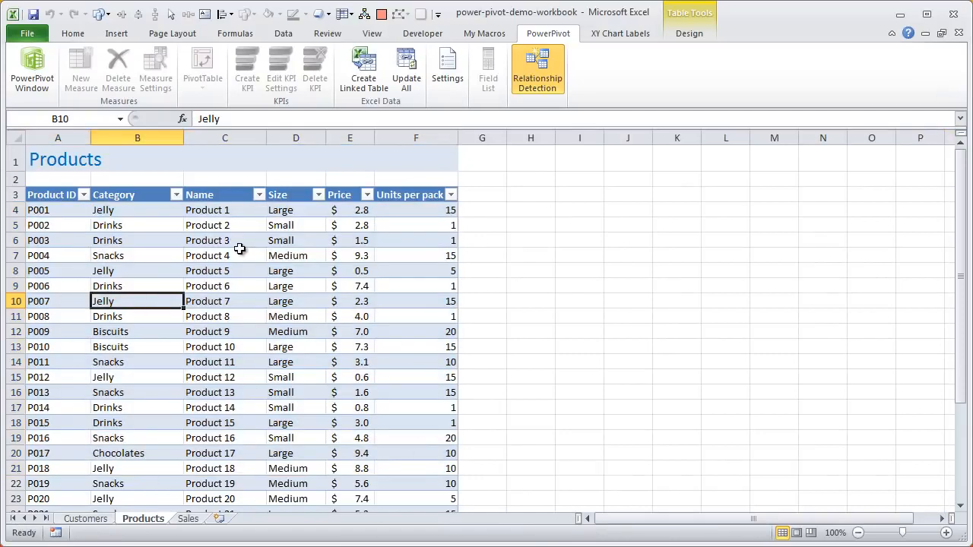
left_click(684, 33)
left_click(68, 335)
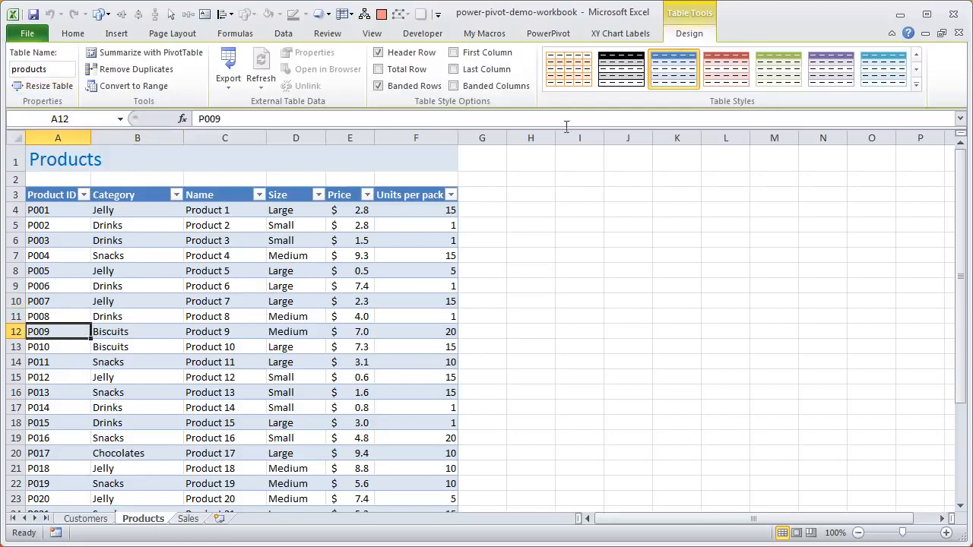
left_click(546, 37)
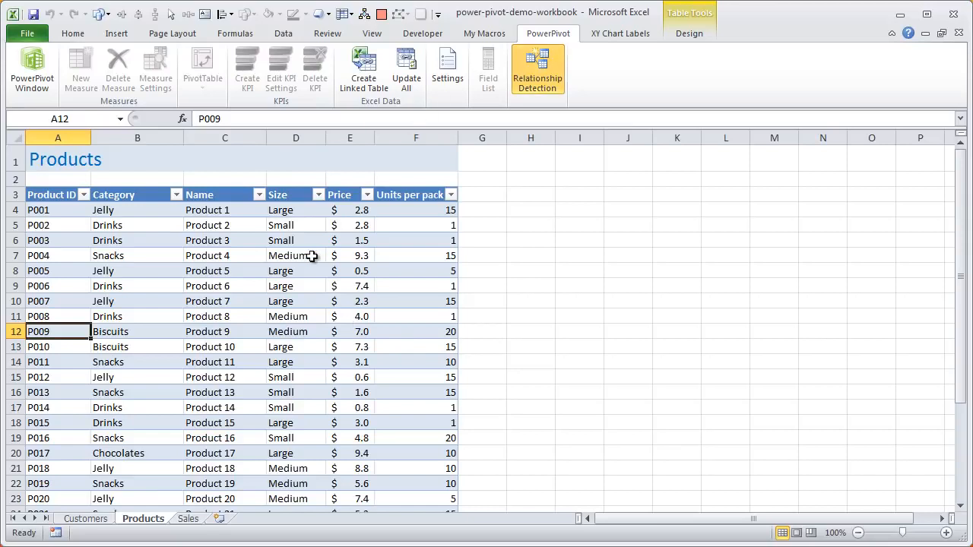
Look over the end of the Products table and add the table to PowerPivot as a linked table.
scroll(309, 257, "down", 6)
scroll(309, 257, "down", 1)
left_click_drag(52, 332, 398, 332)
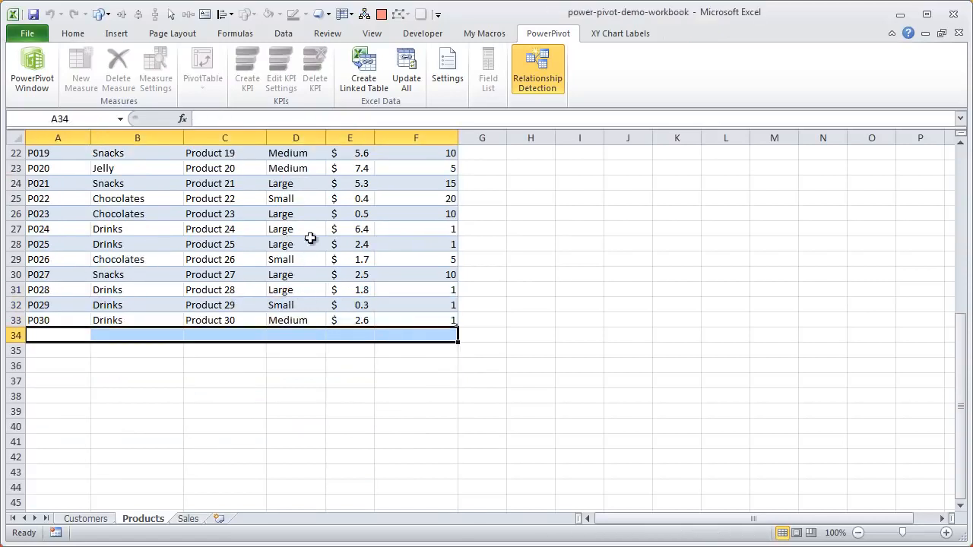
left_click(368, 257)
left_click(353, 81)
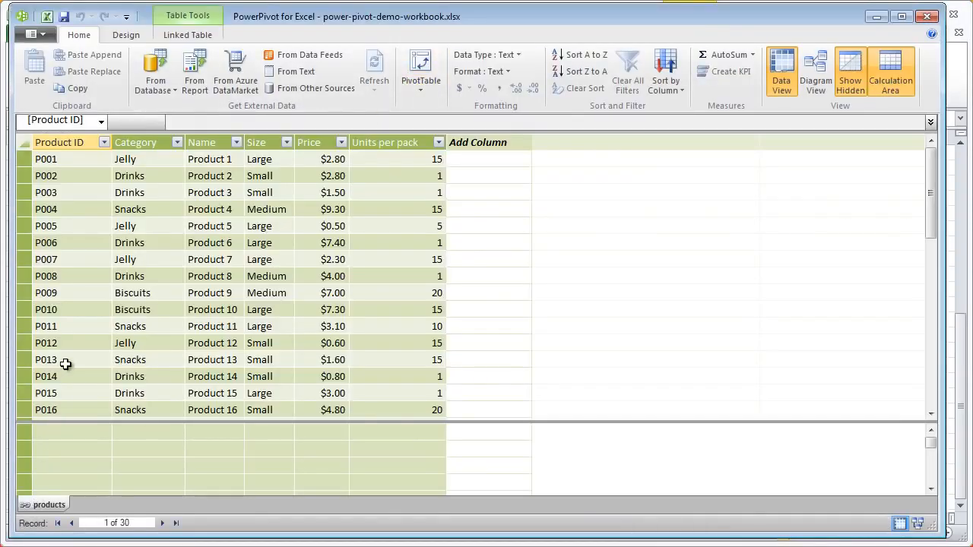
Look through the linked products records and narrow the PowerPivot window so the workbook shows beside it.
left_click_drag(65, 176, 385, 328)
scroll(385, 328, "down", 5)
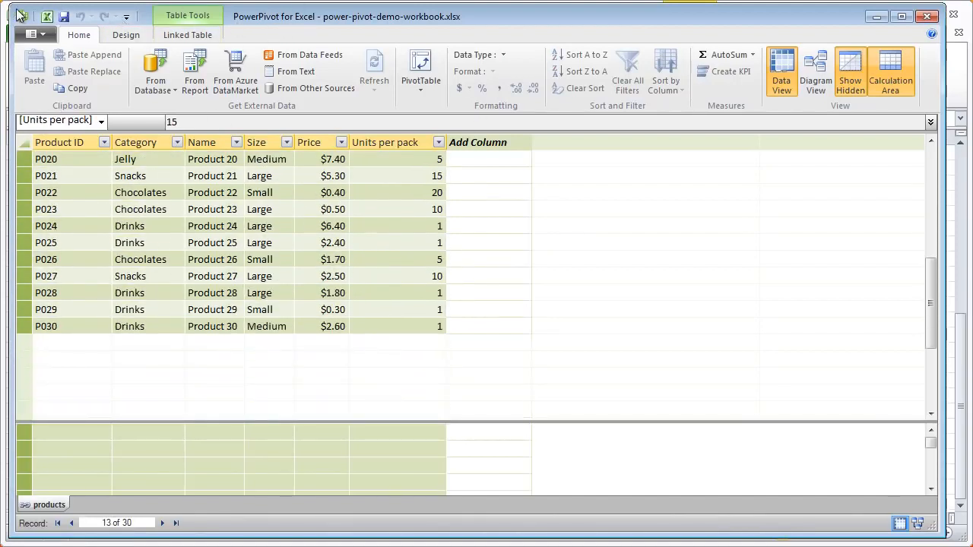
left_click_drag(9, 5, 188, 5)
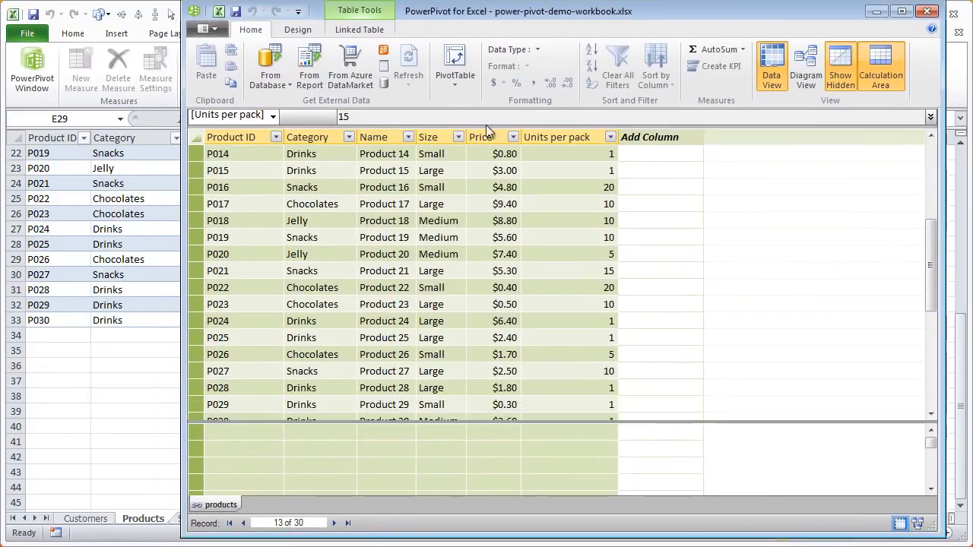
left_click(226, 156)
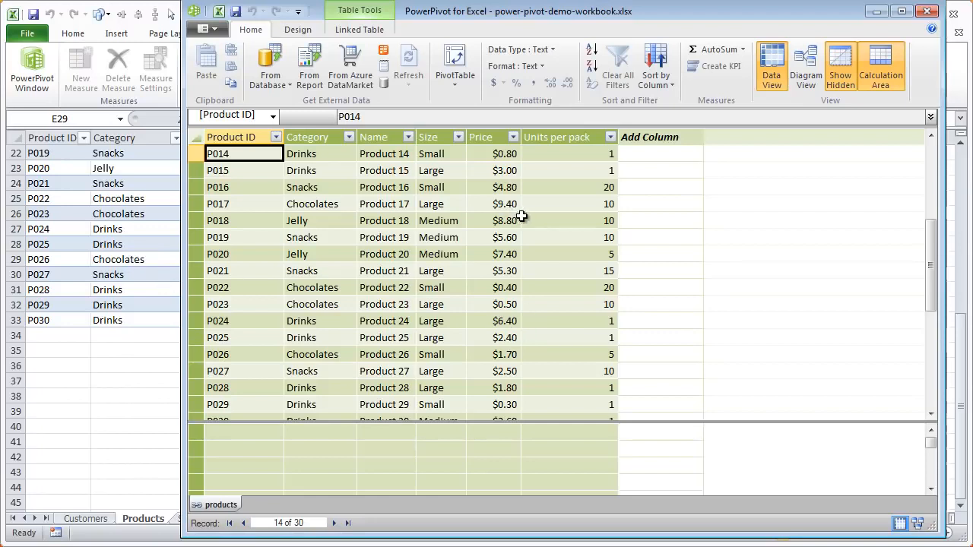
Add the table on the Customers sheet to PowerPivot as a linked table.
left_click(89, 521)
left_click(88, 520)
left_click(139, 376)
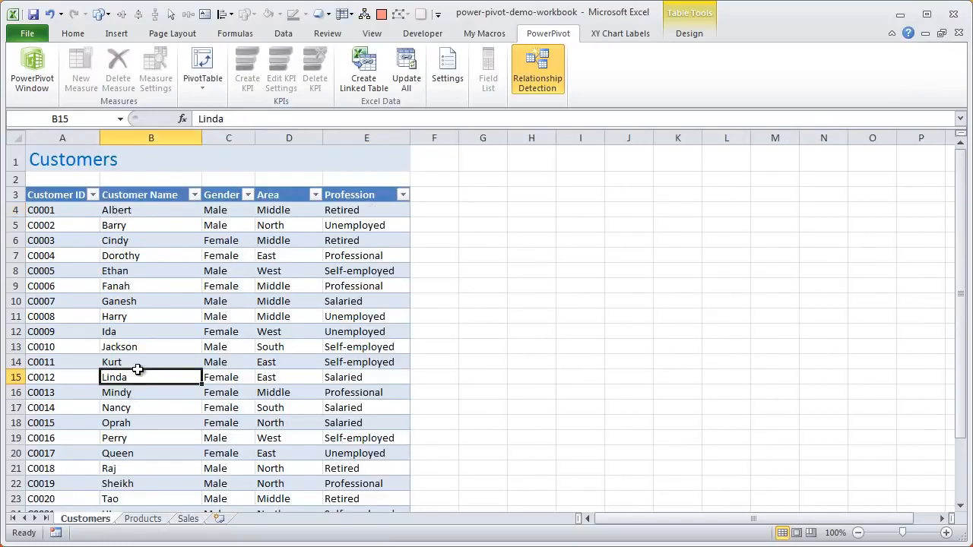
left_click(196, 270)
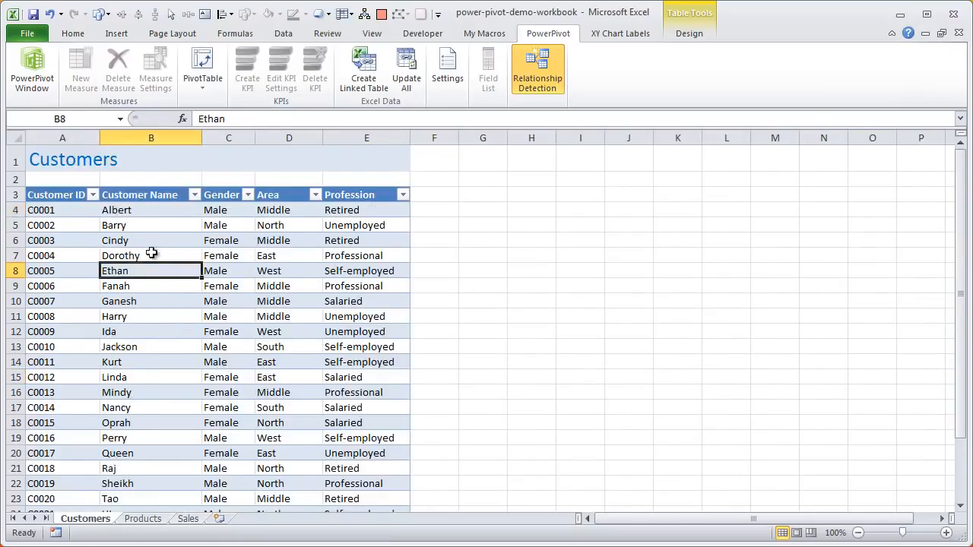
left_click(364, 72)
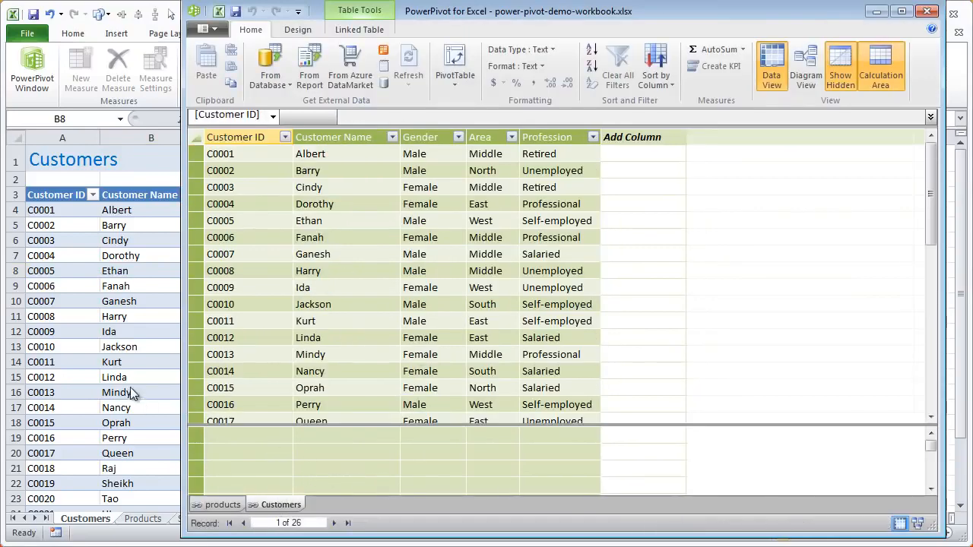
Add the table on the Sales sheet to PowerPivot as a linked table.
left_click(175, 523)
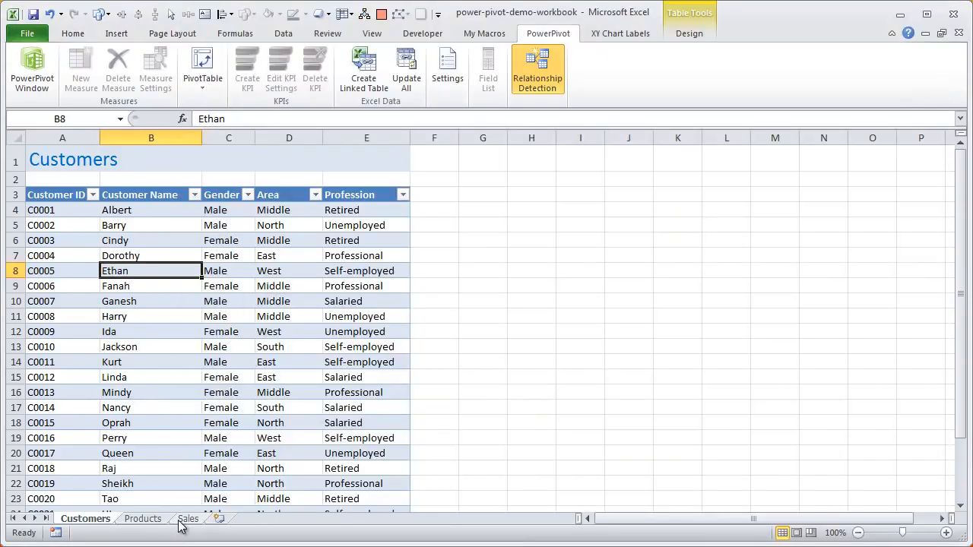
left_click(184, 520)
left_click(129, 231)
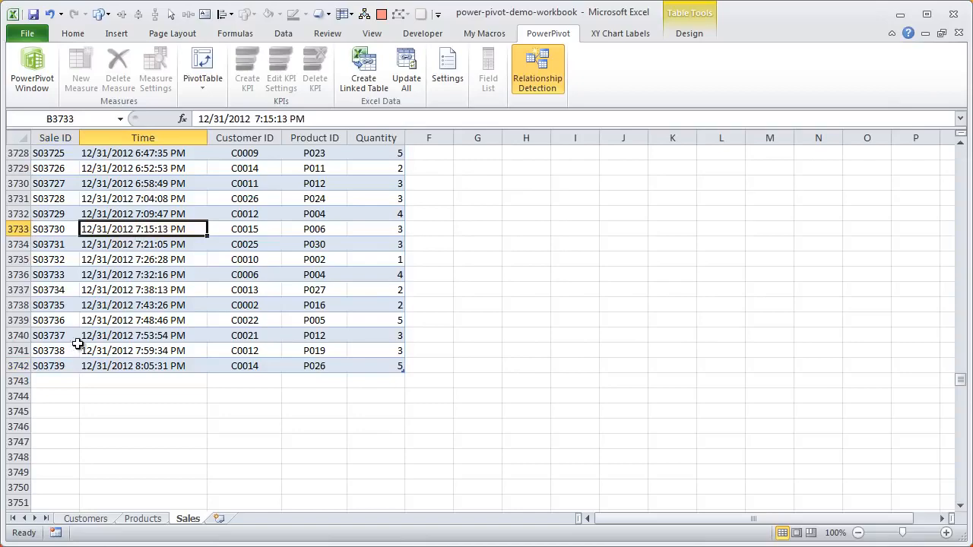
scroll(195, 325, "up", 20)
scroll(195, 326, "up", 20)
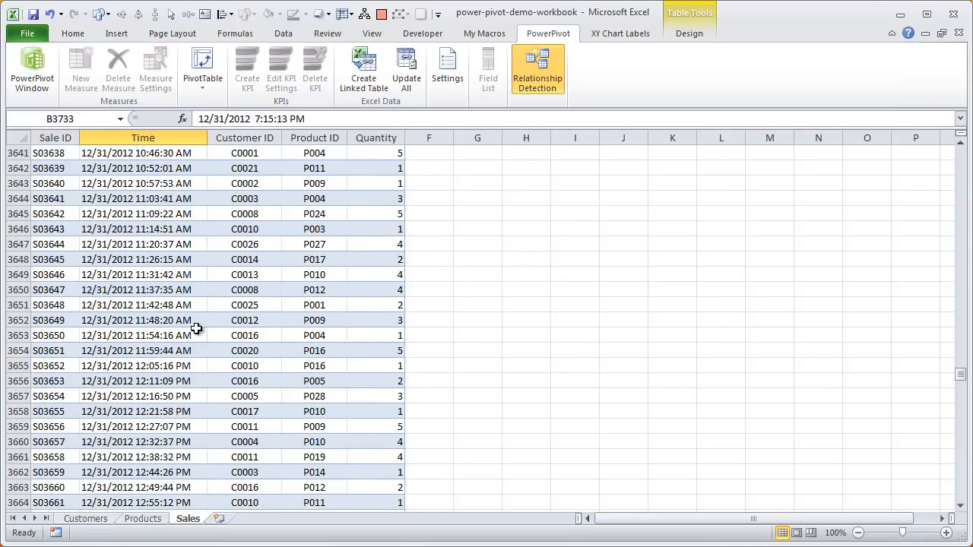
left_click(364, 70)
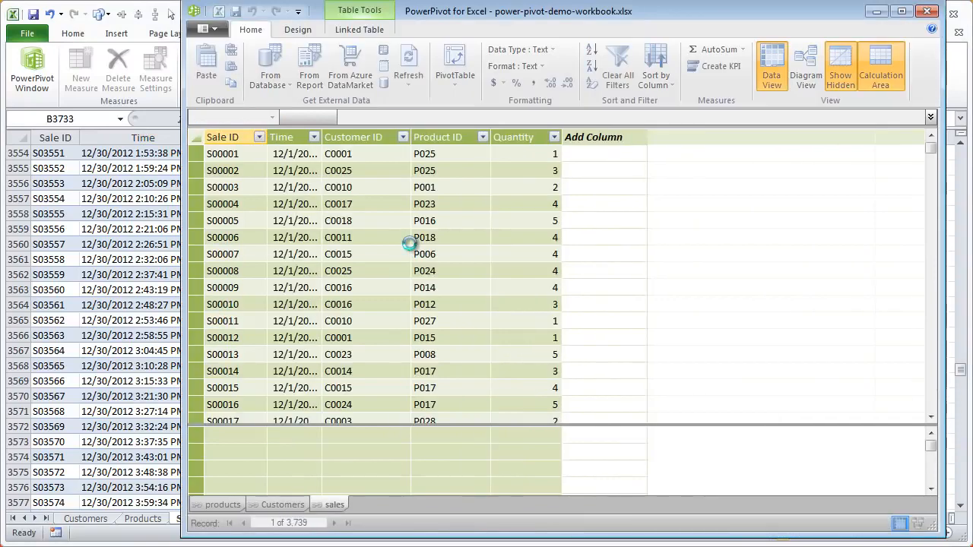
Compare the Customers, Products and Sales sheets in Excel with the linked products, Customers and sales tables in PowerPivot.
left_click(75, 526)
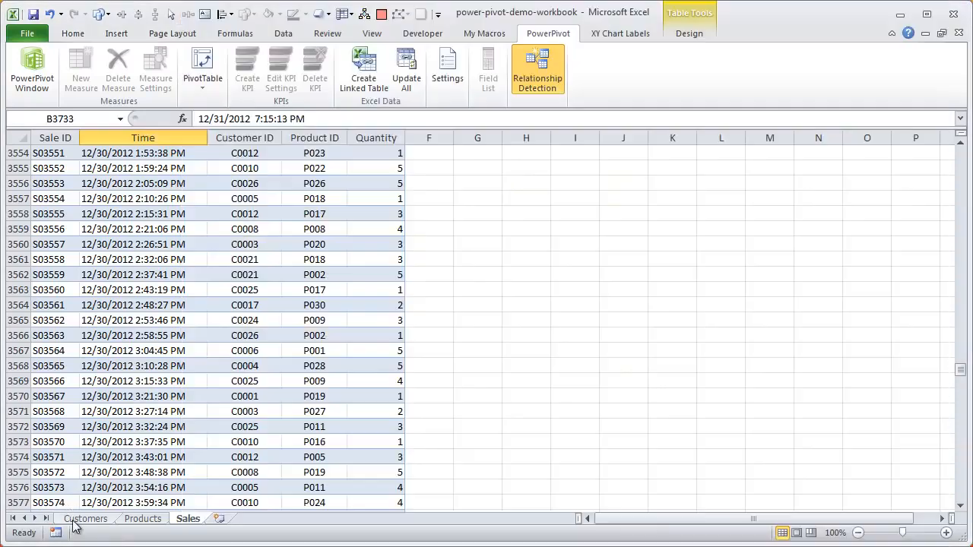
left_click(142, 520)
left_click(86, 520)
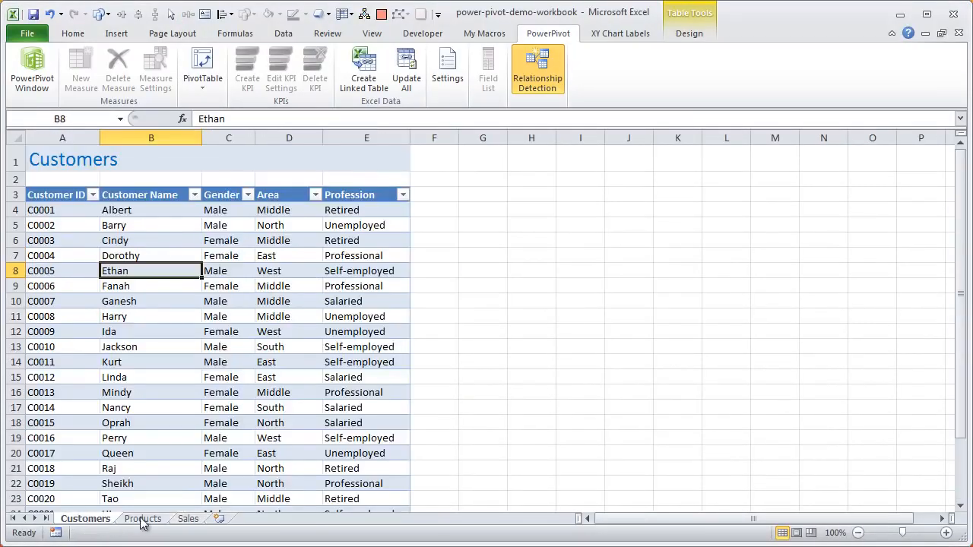
left_click(188, 520)
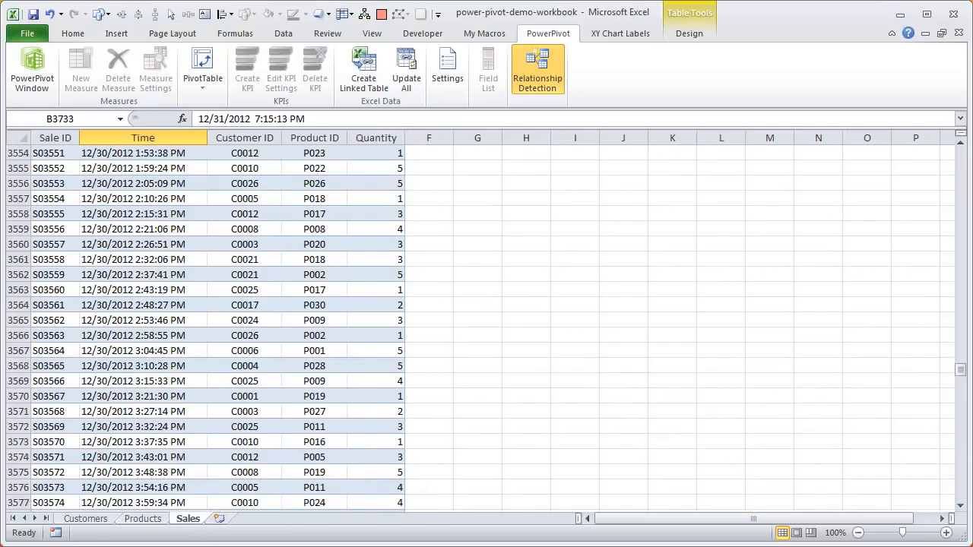
left_click(138, 546)
left_click(205, 546)
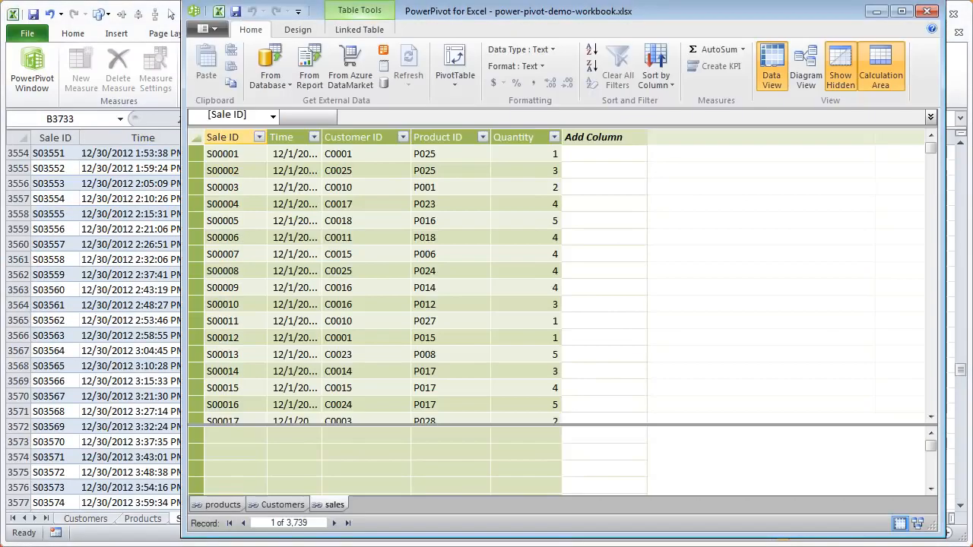
left_click(223, 504)
left_click(282, 505)
left_click(319, 505)
Compare the Customer ID and Product ID columns of the sales table with the matching columns in Customers and products.
left_click(380, 138)
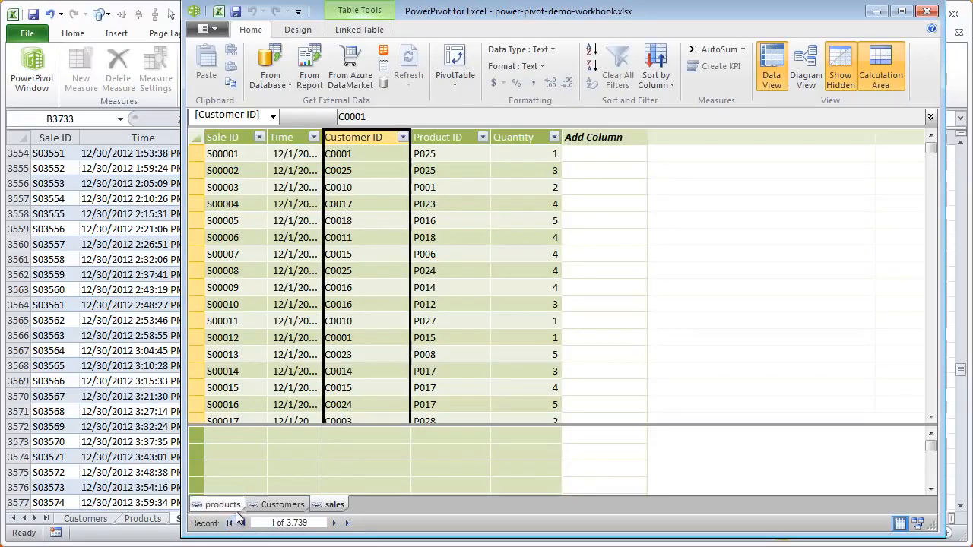
left_click(261, 502)
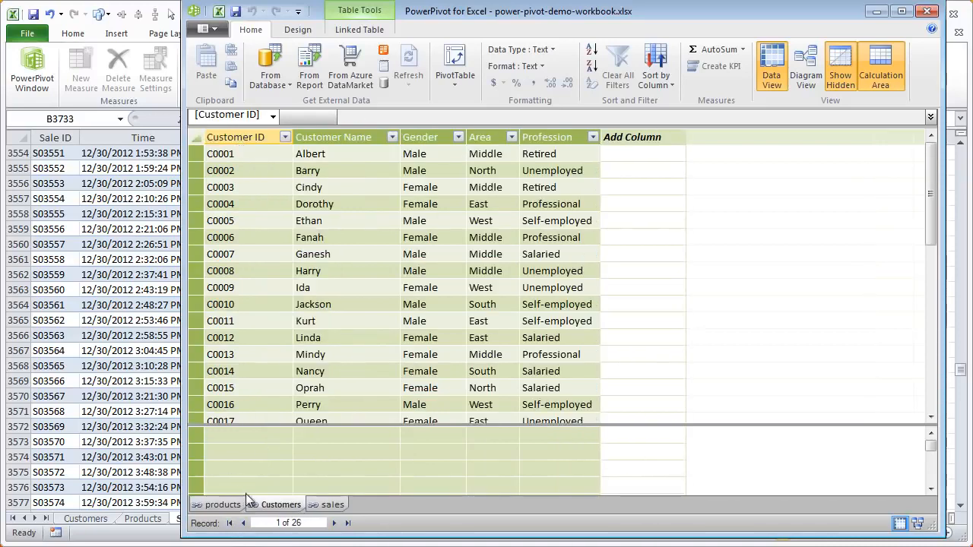
left_click(332, 505)
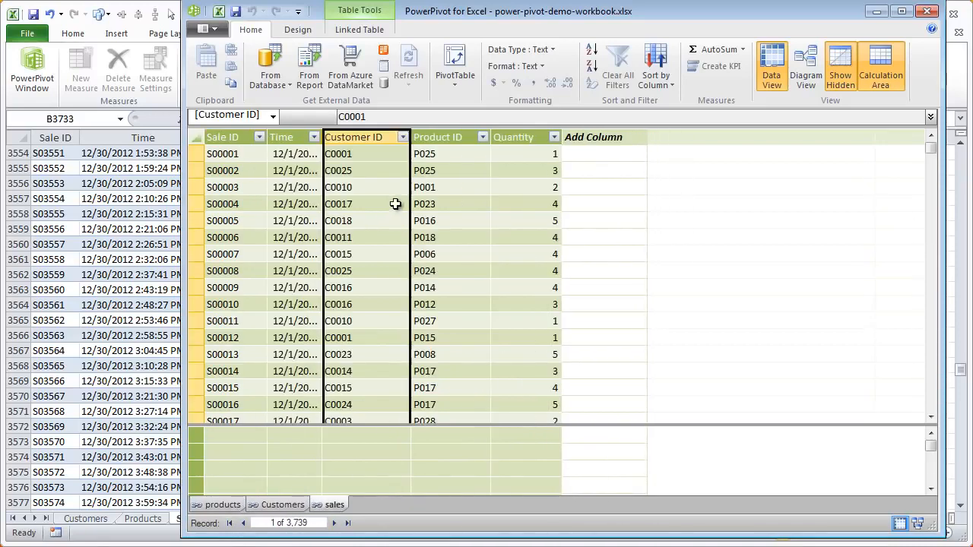
left_click(460, 134)
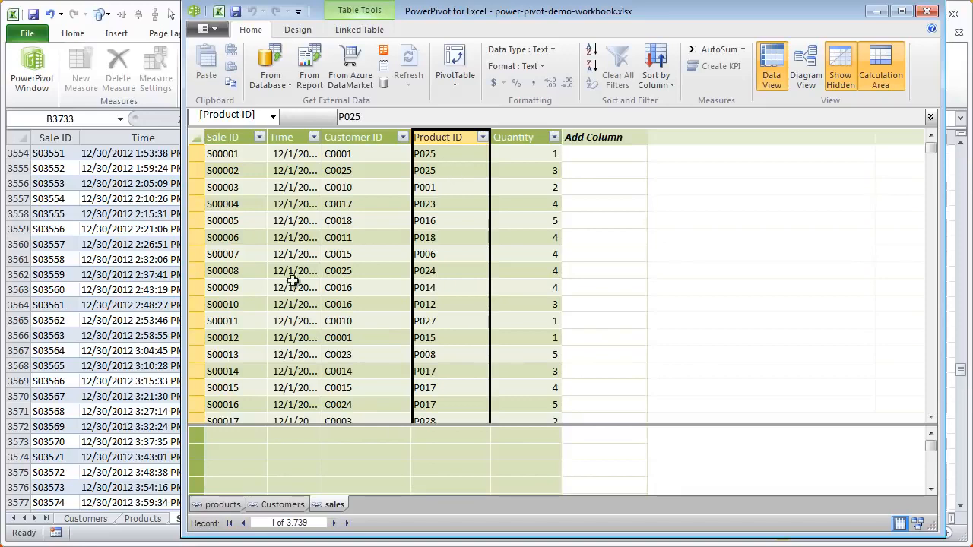
left_click(237, 504)
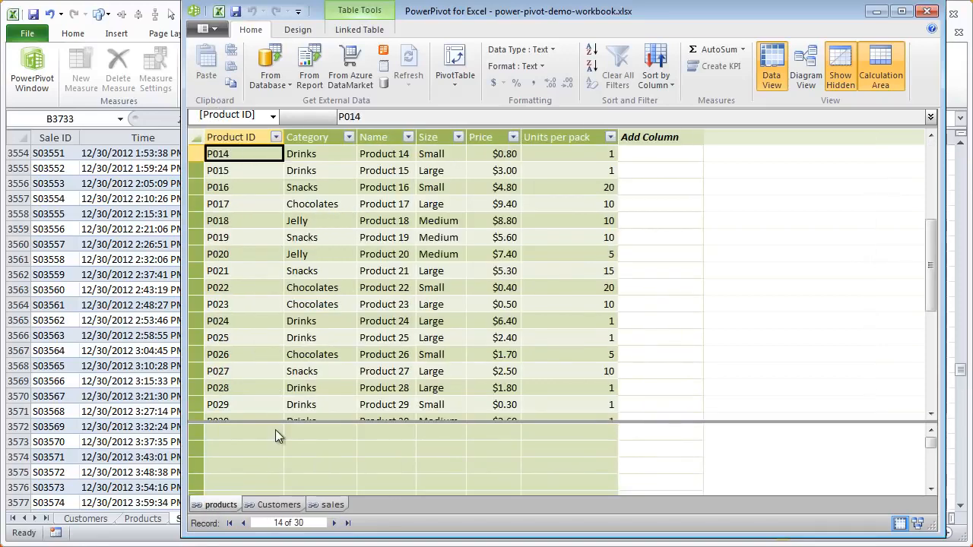
left_click(331, 505)
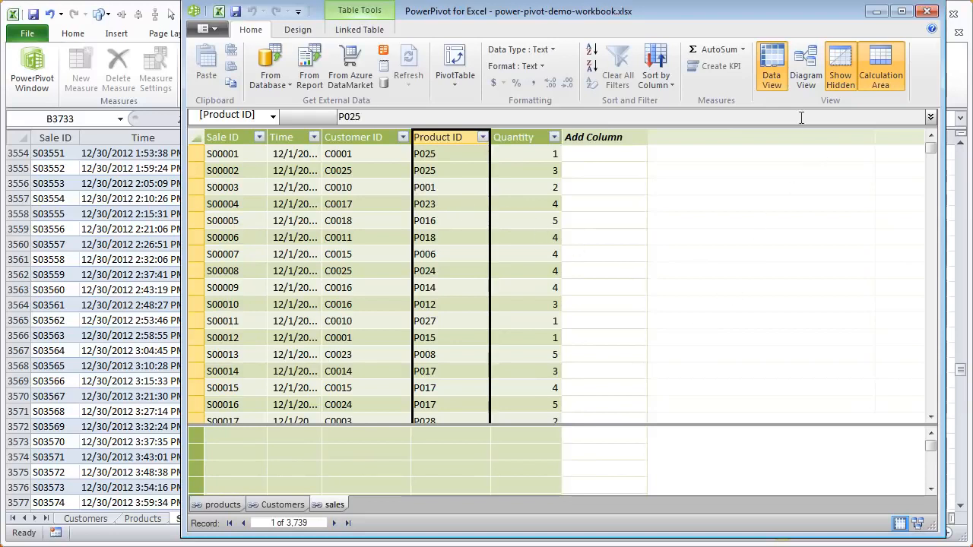
Show the data model as a diagram and place the sales table below and between products and Customers.
left_click(797, 74)
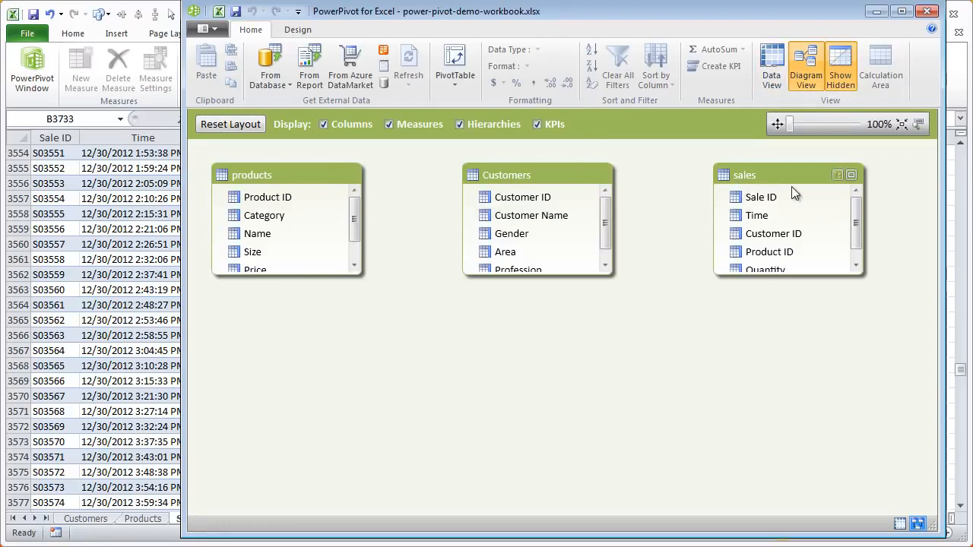
left_click_drag(802, 174, 422, 339)
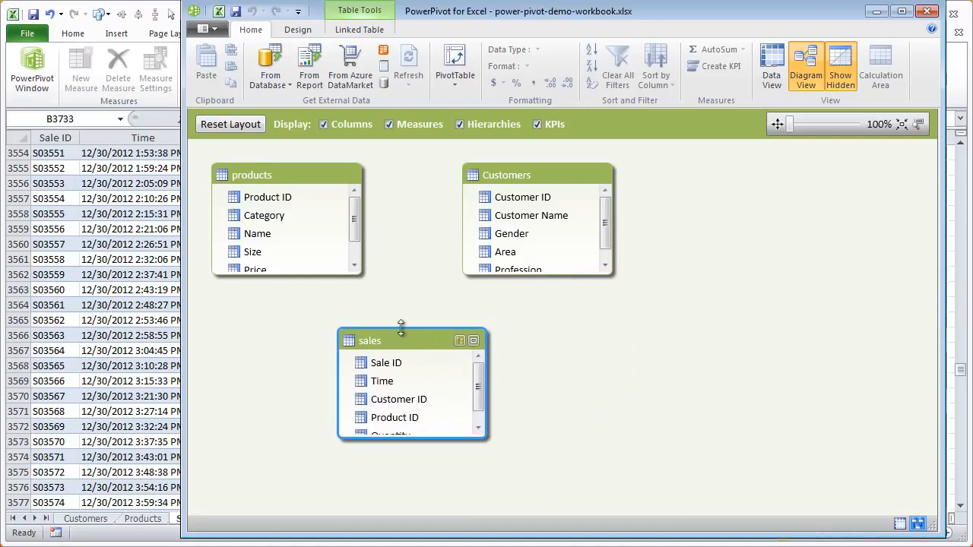
Relate products to sales through Product ID, and Customers to sales through Customer ID.
left_click(288, 202)
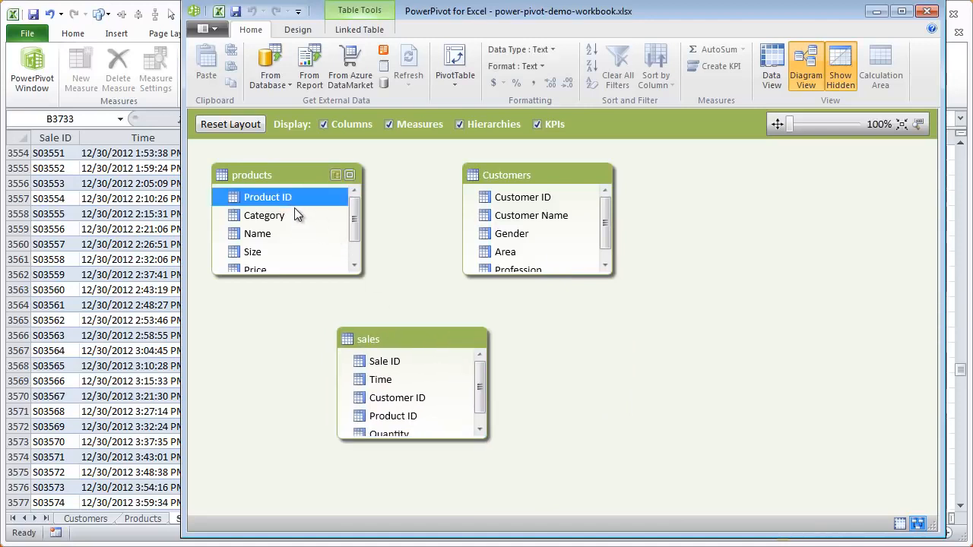
left_click_drag(291, 199, 384, 420)
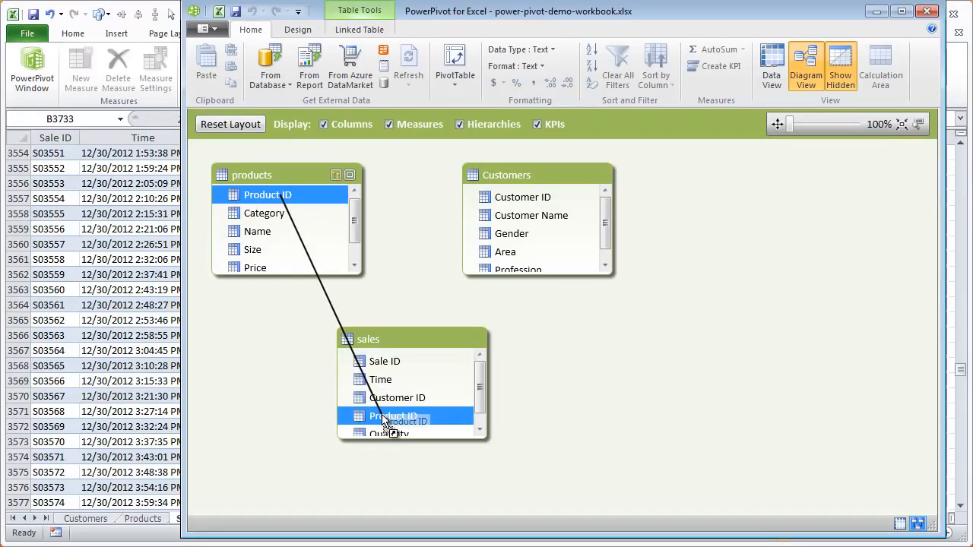
left_click_drag(384, 420, 383, 422)
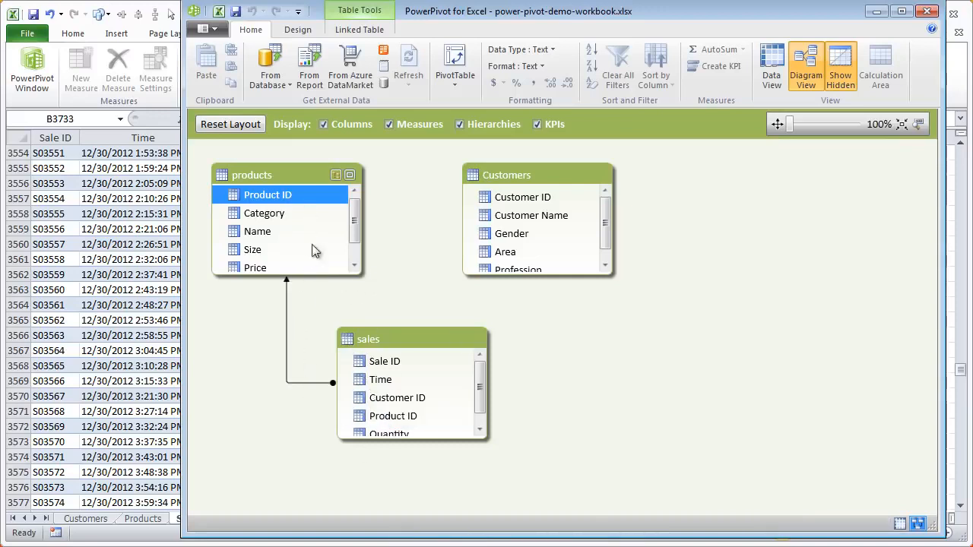
left_click(288, 293)
mouse_move(530, 198)
left_mouse_down()
mouse_move(434, 426)
mouse_move(441, 410)
mouse_move(409, 405)
left_mouse_up()
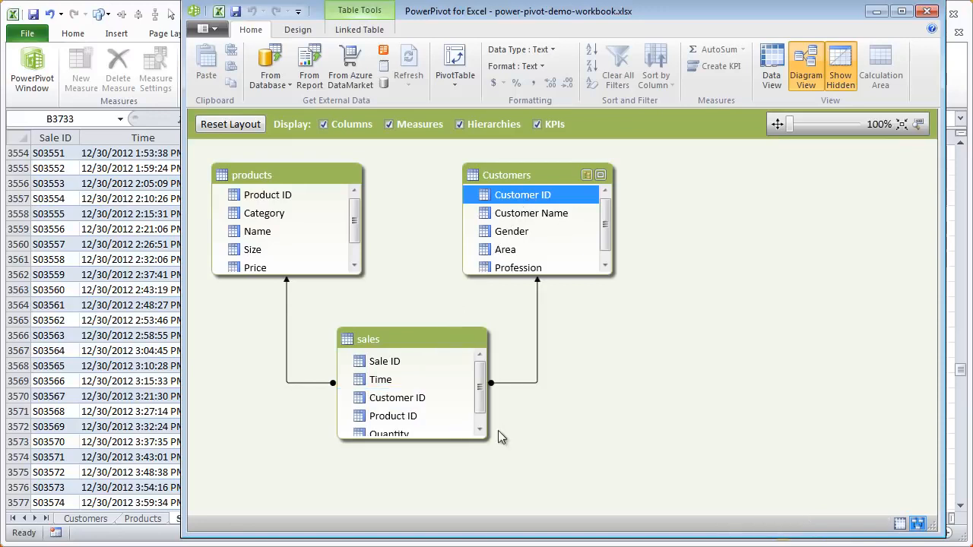
Review the relationship settings between sales and products, accept them as they are, and return to the data view.
right_click(287, 307)
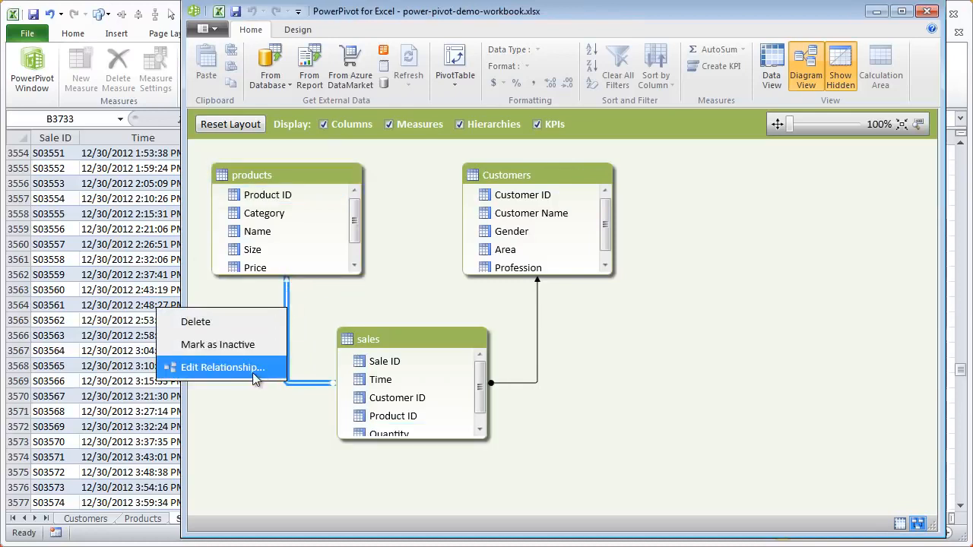
left_click(255, 371)
left_click_drag(335, 109, 529, 65)
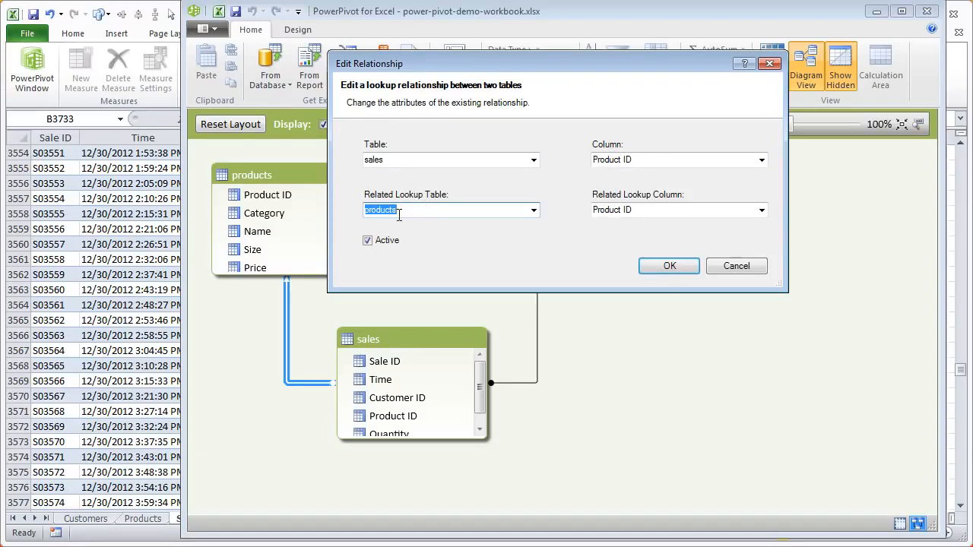
left_click(669, 266)
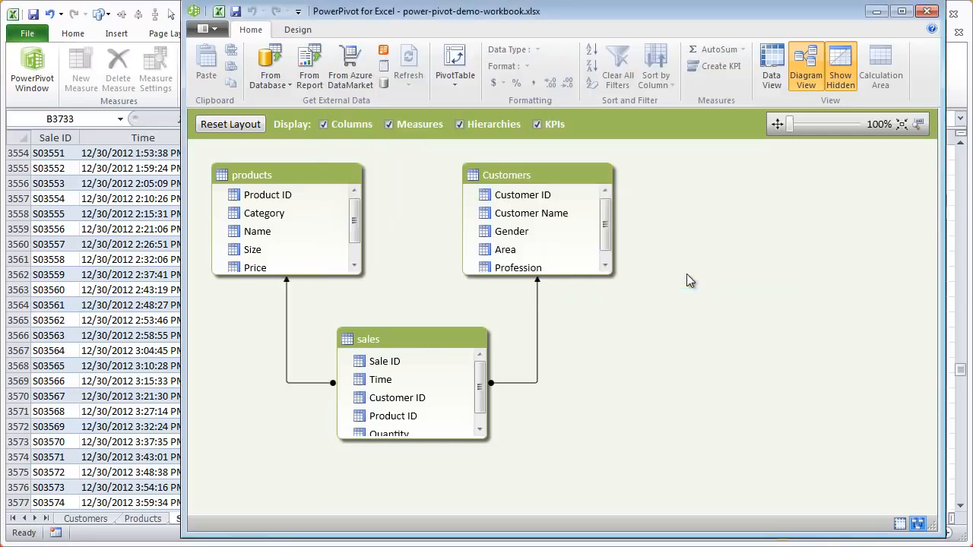
left_click(781, 59)
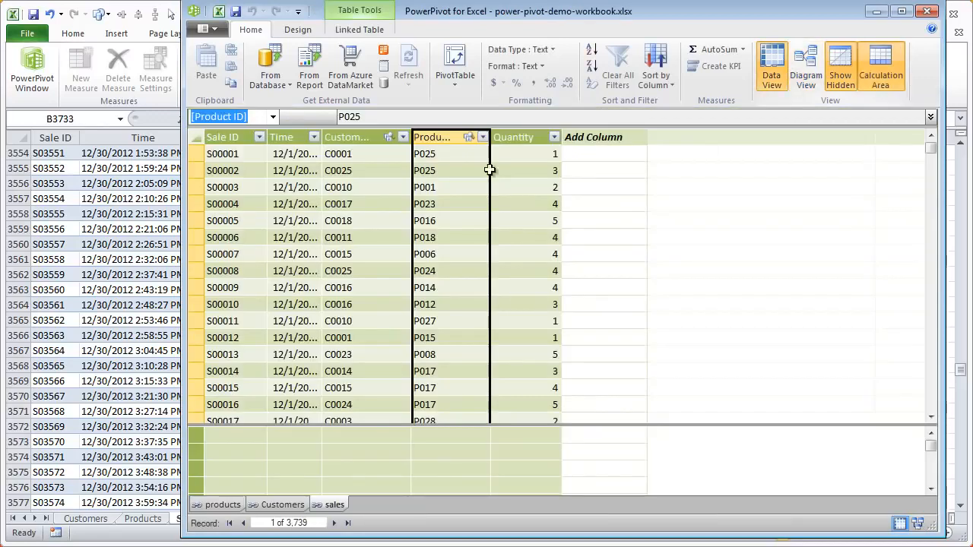
Create a PivotTable from the PowerPivot data model on a new worksheet.
left_click(429, 158)
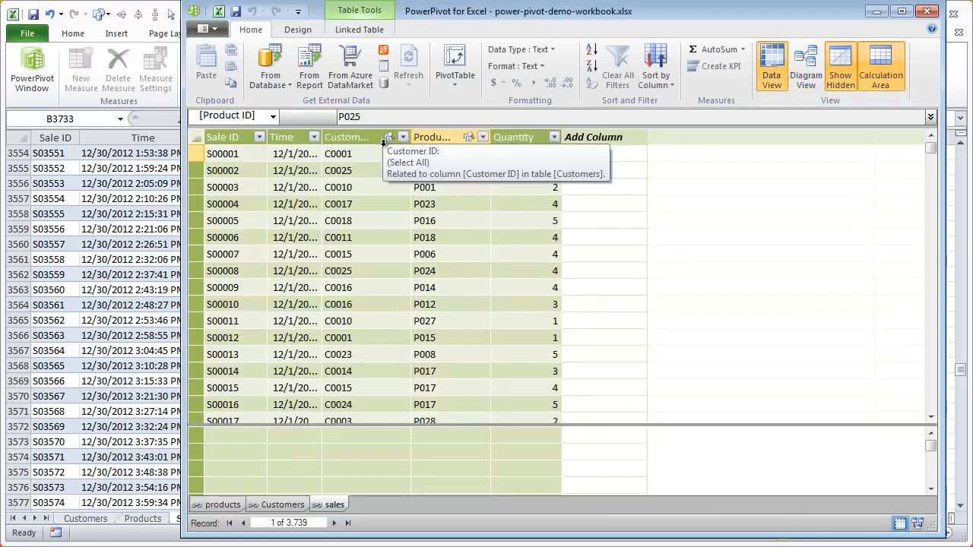
mouse_move(387, 138)
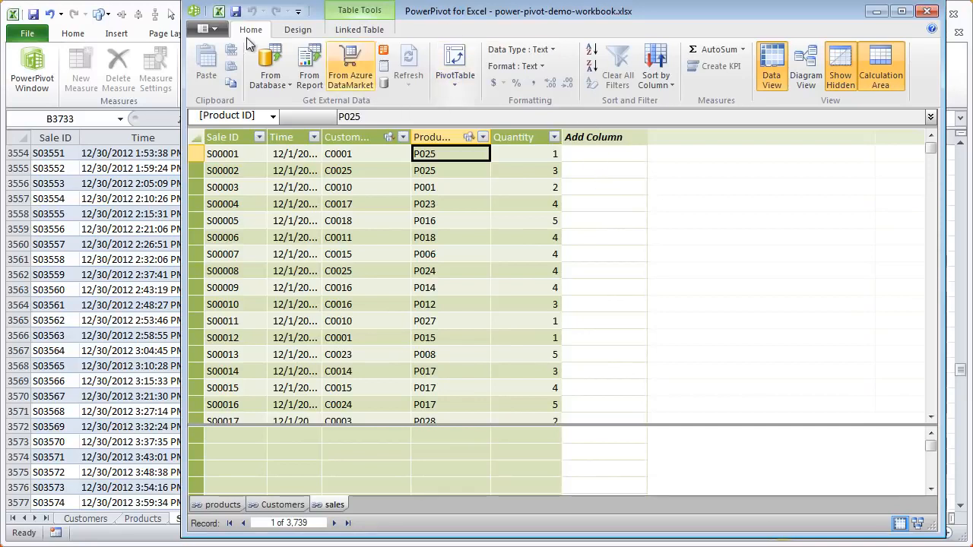
left_click(453, 85)
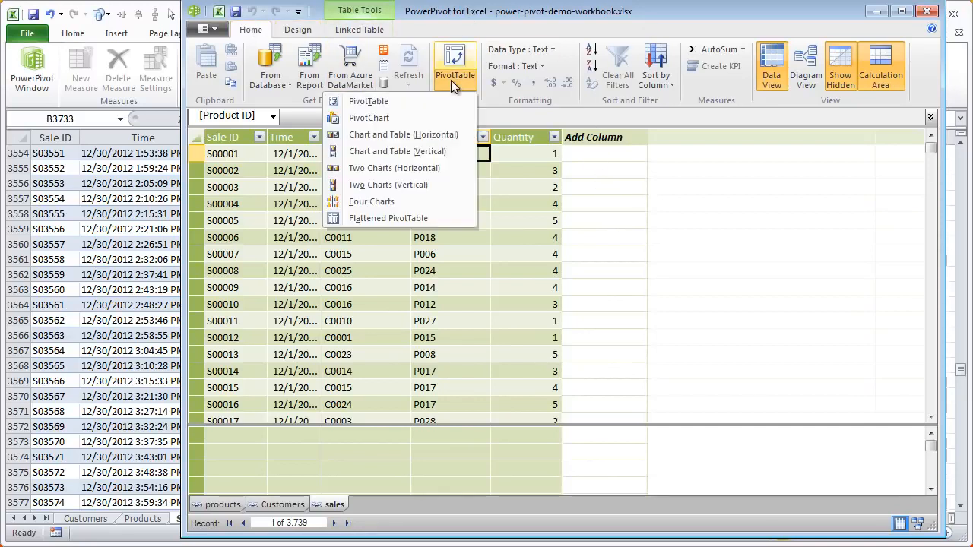
left_click(438, 103)
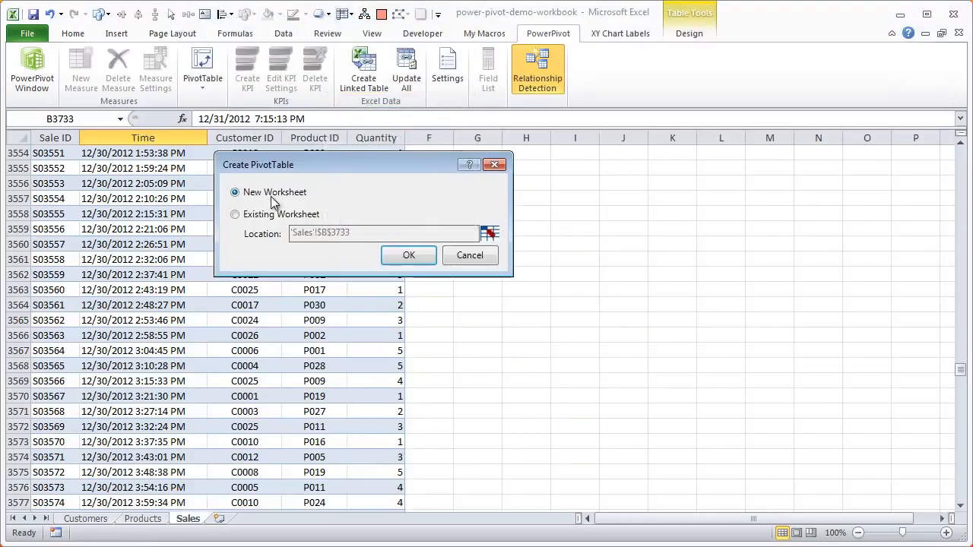
left_click(411, 259)
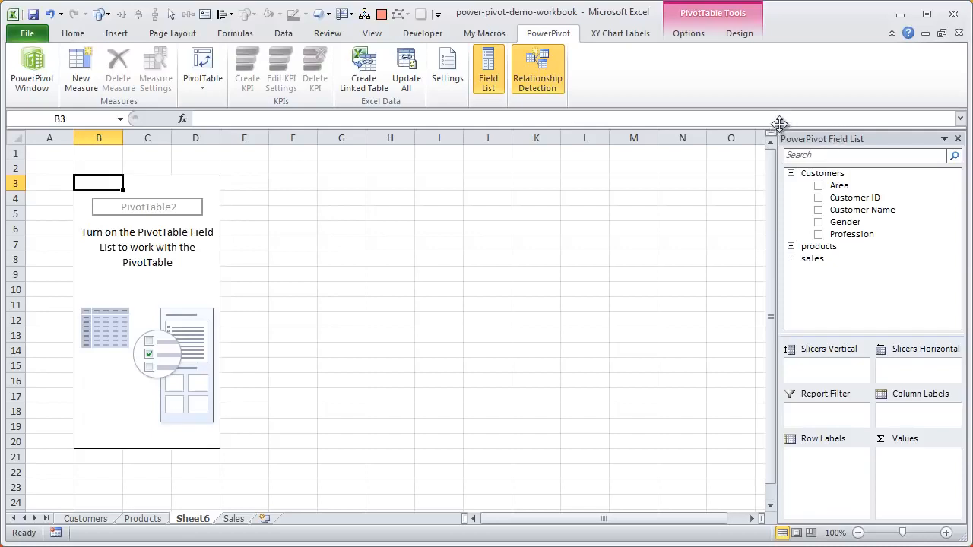
Minimise the ribbon, then undock and enlarge the PowerPivot Field List and place it beside the empty PivotTable.
left_click(891, 33)
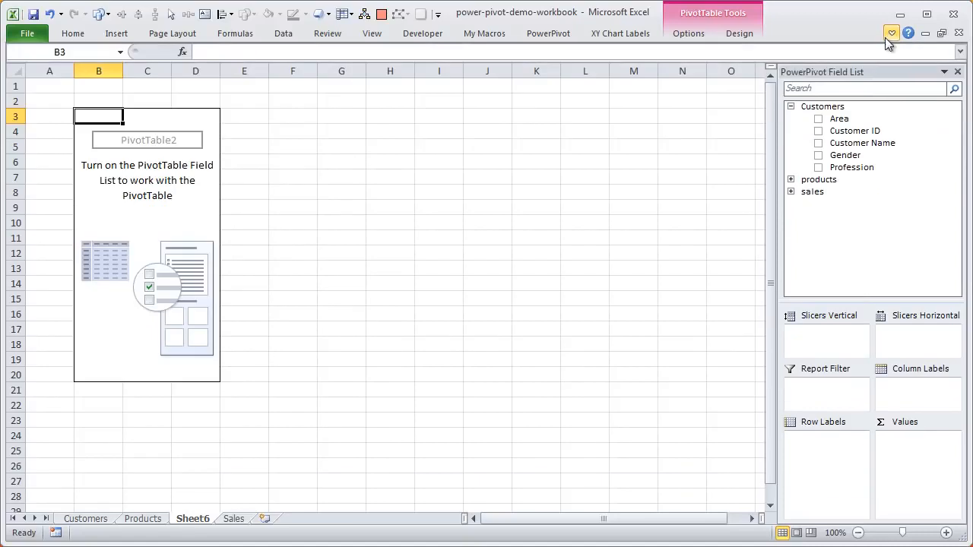
left_click_drag(847, 66, 546, 70)
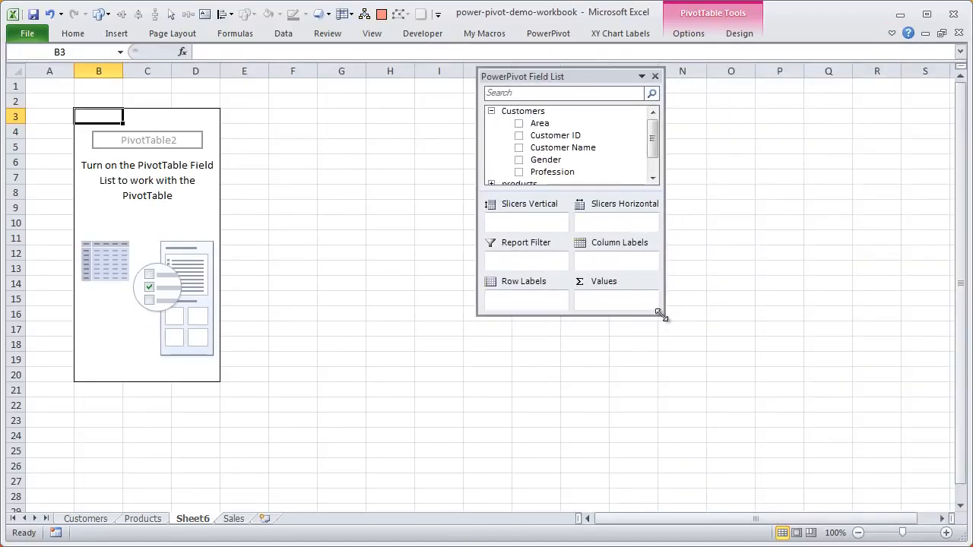
left_click_drag(660, 317, 792, 499)
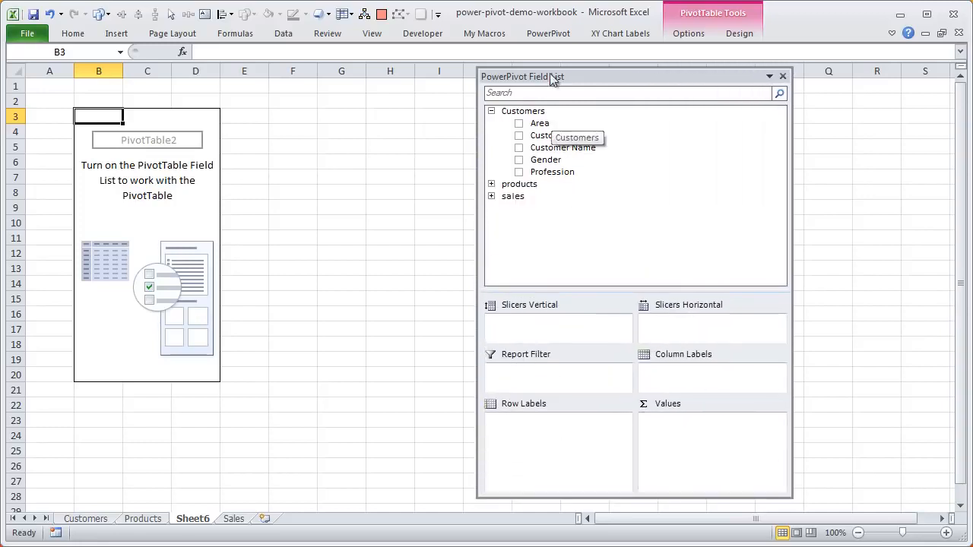
left_click_drag(556, 76, 386, 73)
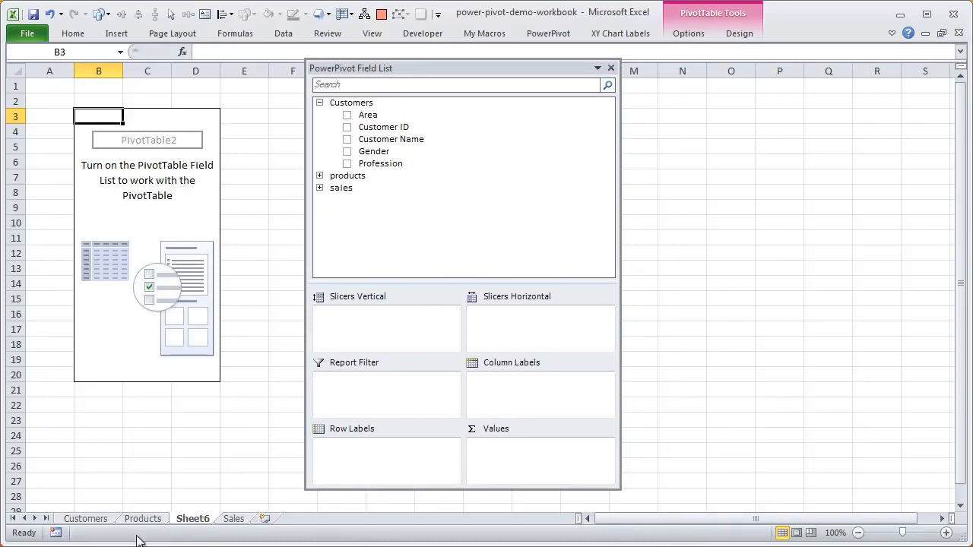
Expand the products and sales tables in the field list and enlarge its field area to show every field of all three tables.
left_click(319, 188)
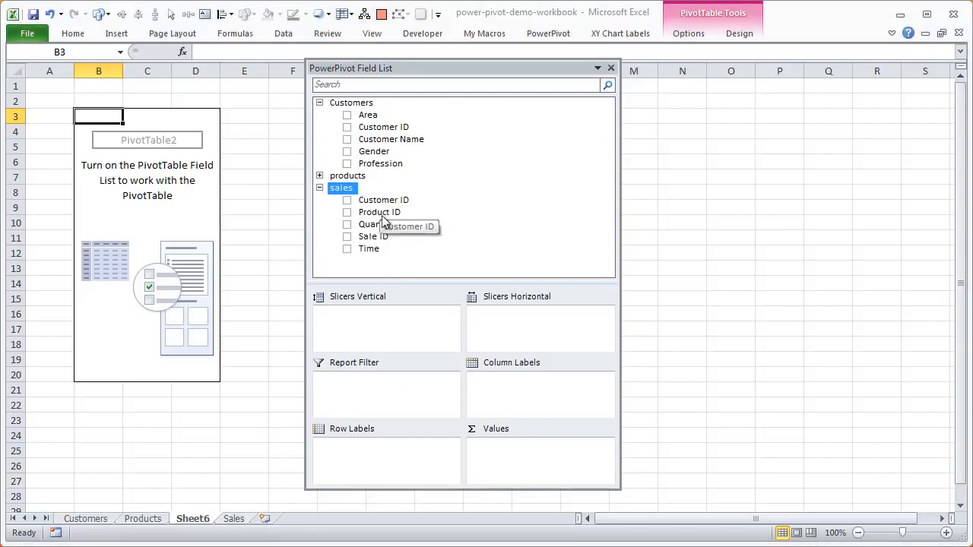
left_click(319, 188)
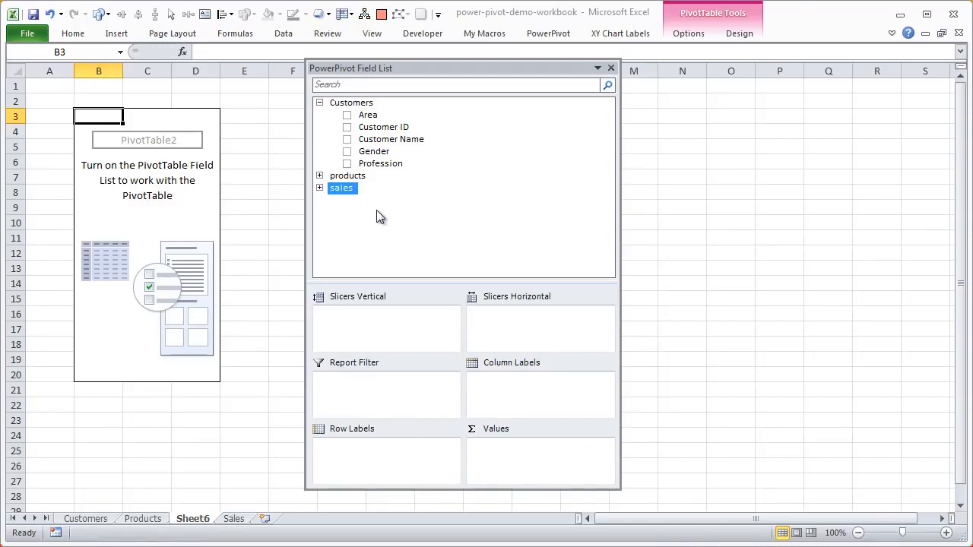
left_click(319, 175)
left_click(320, 261)
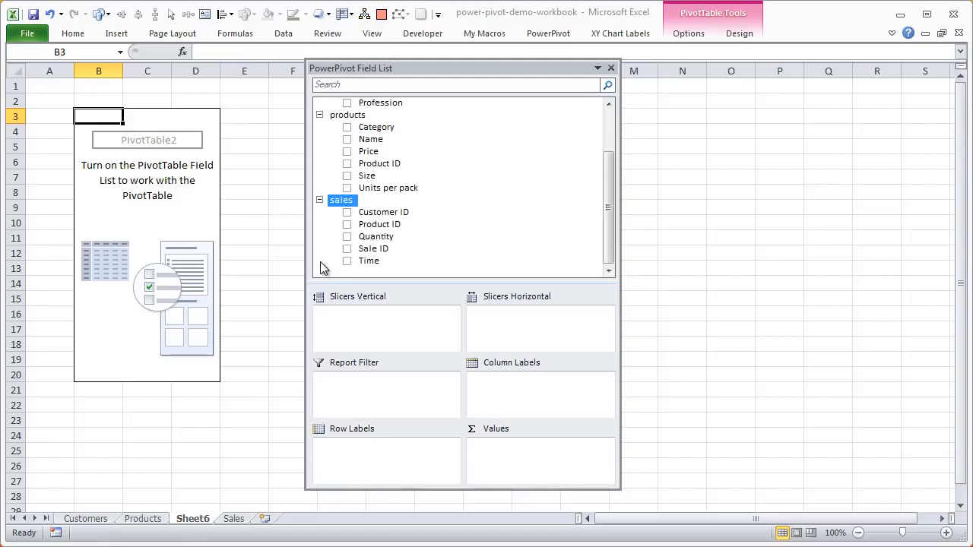
scroll(385, 171, "up", 2)
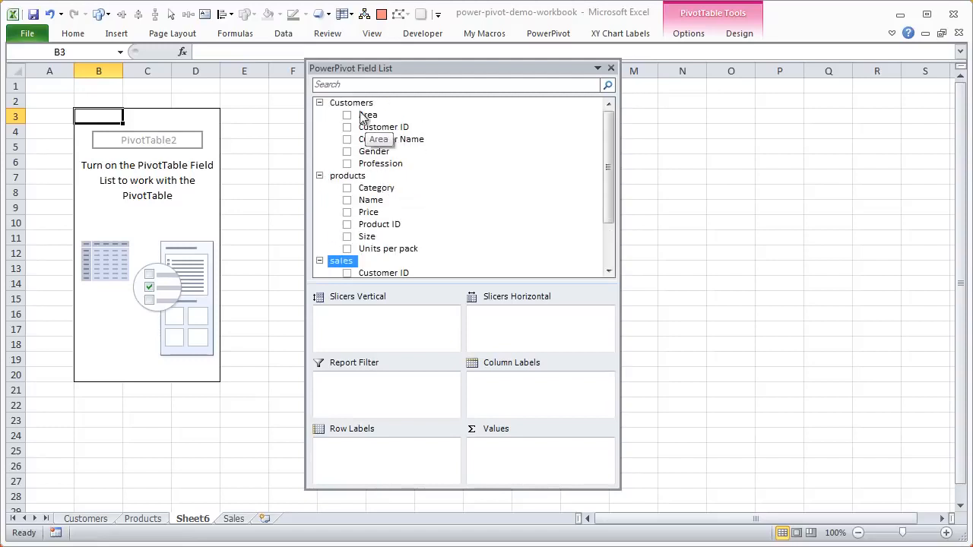
scroll(376, 236, "down", 2)
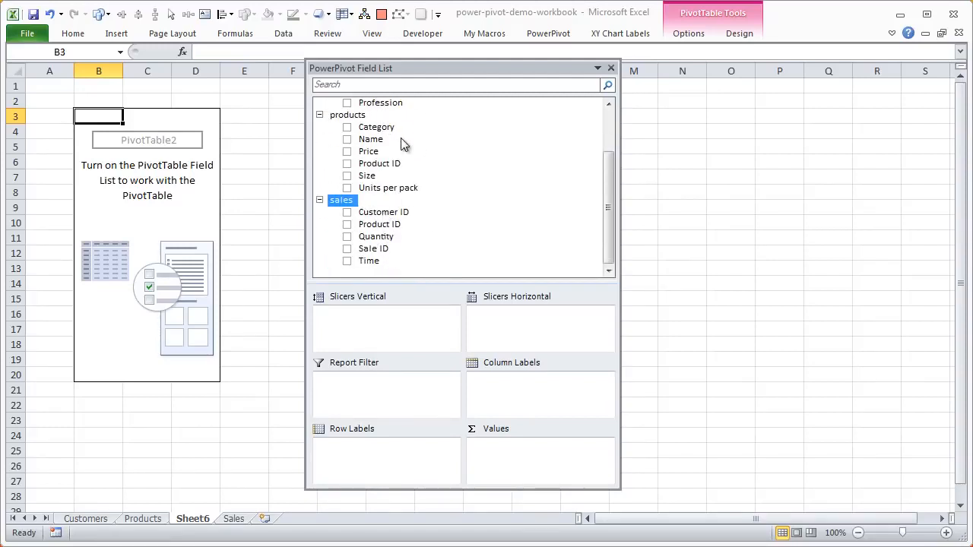
scroll(399, 152, "up", 2)
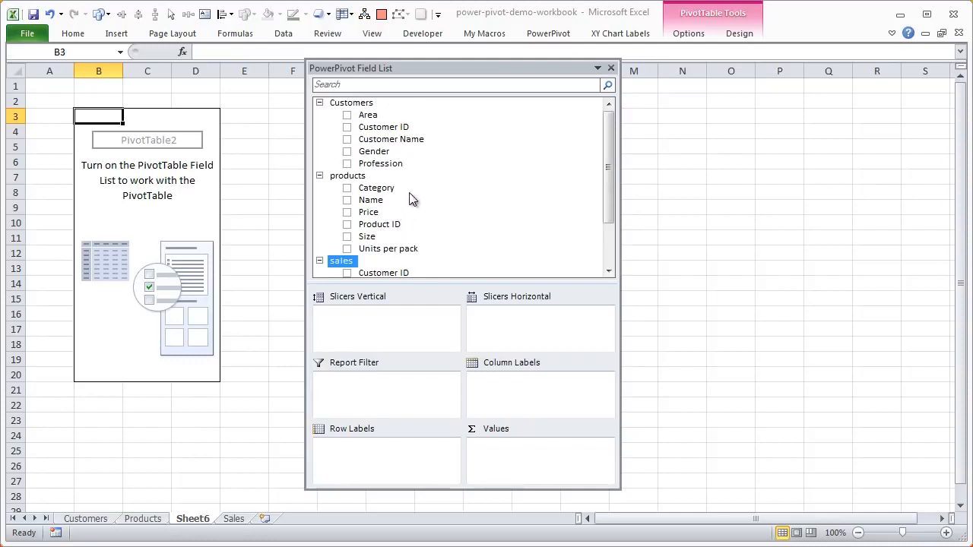
scroll(426, 169, "down", 2)
scroll(425, 170, "up", 2)
left_click_drag(477, 282, 518, 339)
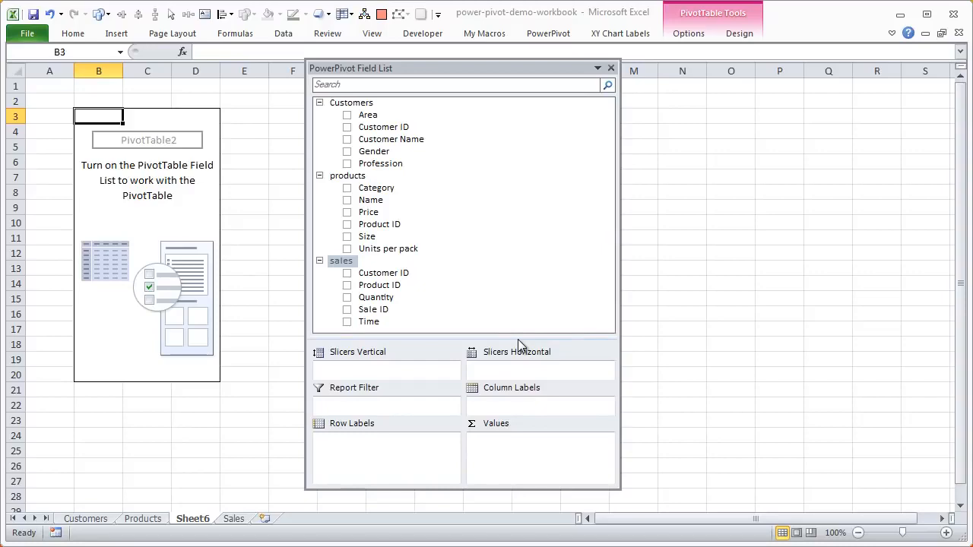
Examine the Sales worksheet from its first rows, checking the Customer ID of the first sale.
left_click(233, 519)
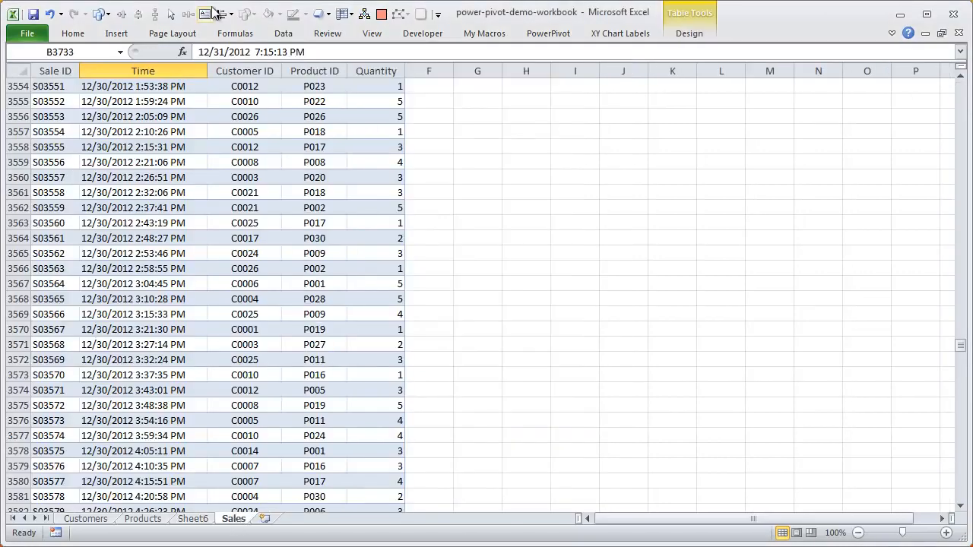
scroll(248, 250, "up", 20)
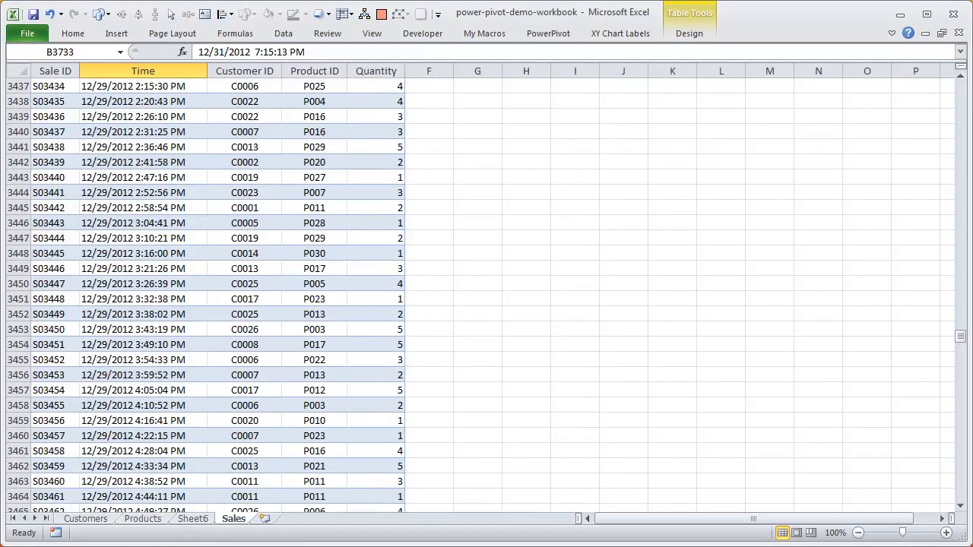
left_click_drag(963, 342, 962, 84)
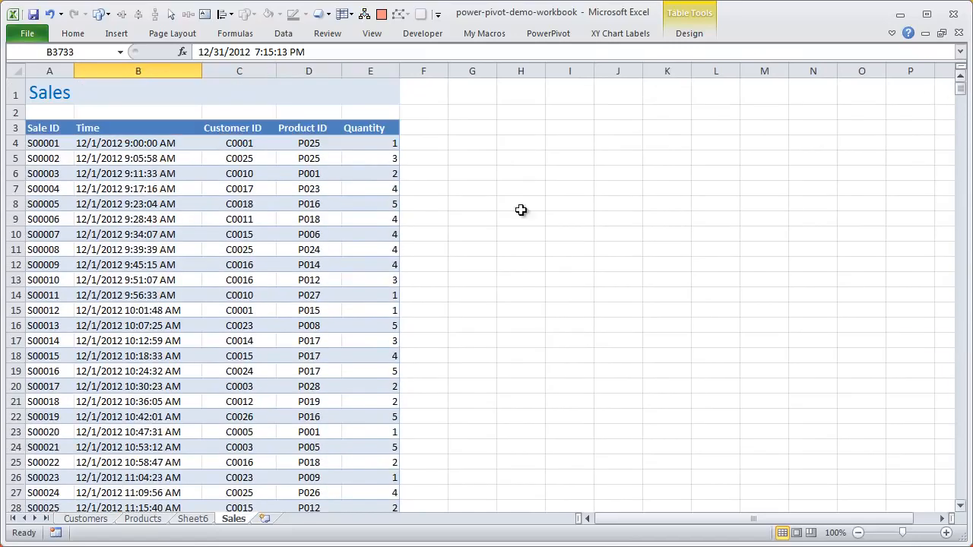
left_click(236, 144)
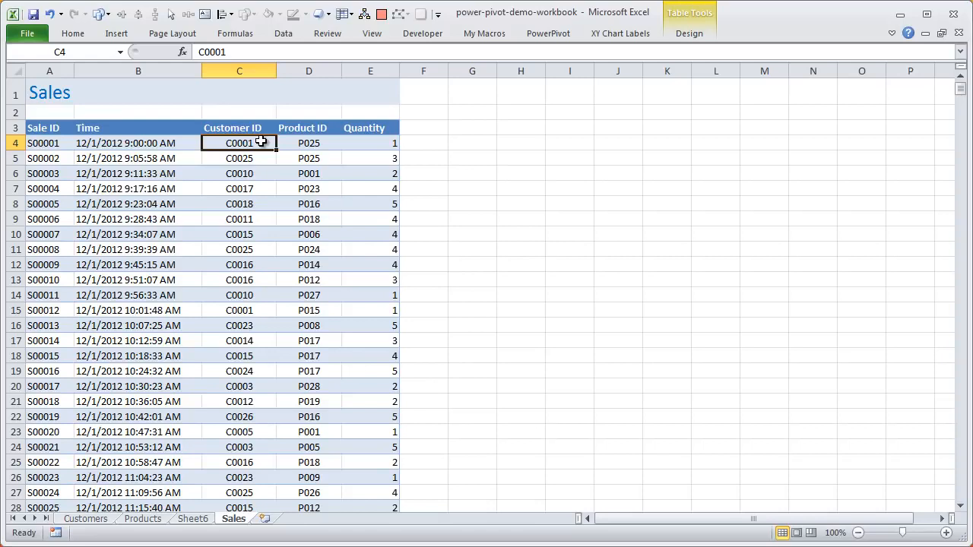
On Sheet6, summarise the sales Quantity by customer Gender, with Gender as row labels, and check the female and male values.
left_click(194, 518)
left_click_drag(372, 152, 373, 464)
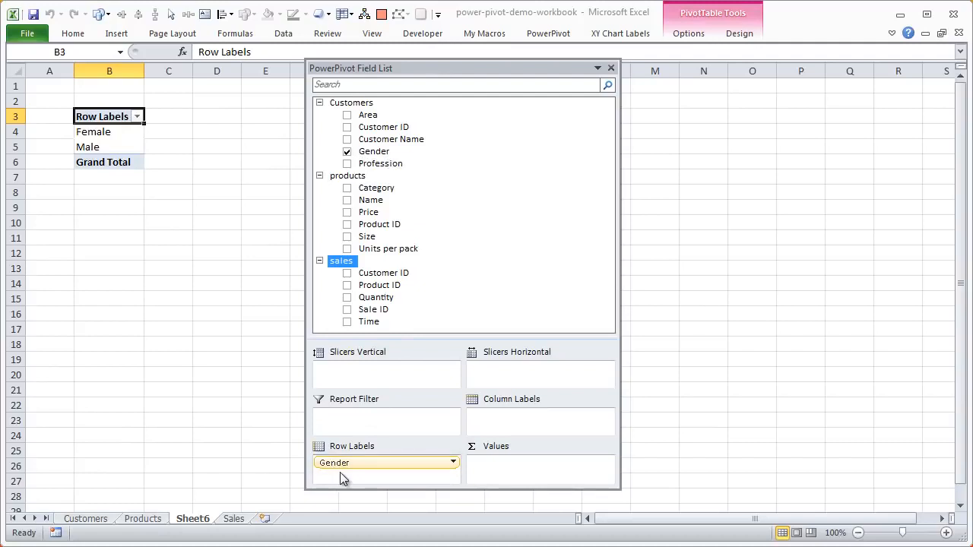
left_click(377, 300)
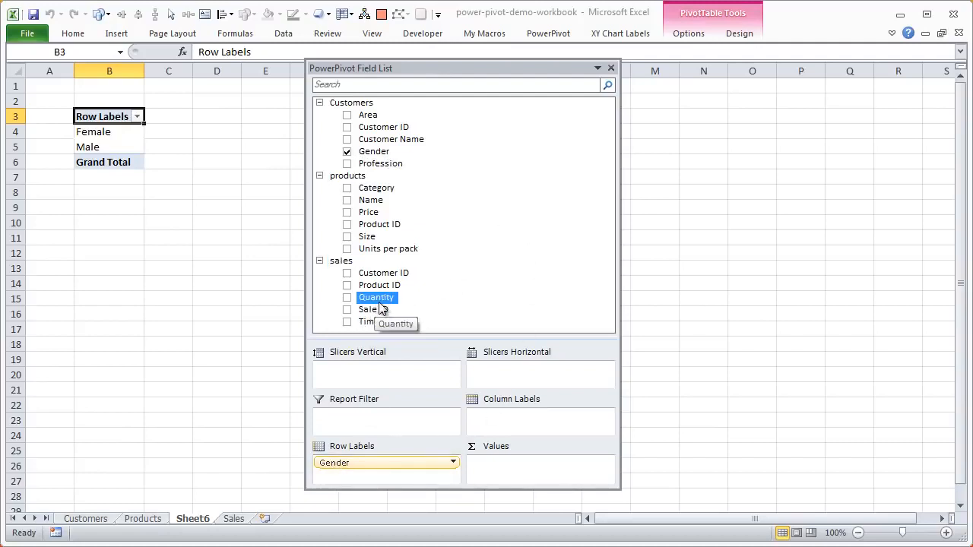
left_click_drag(379, 304, 517, 463)
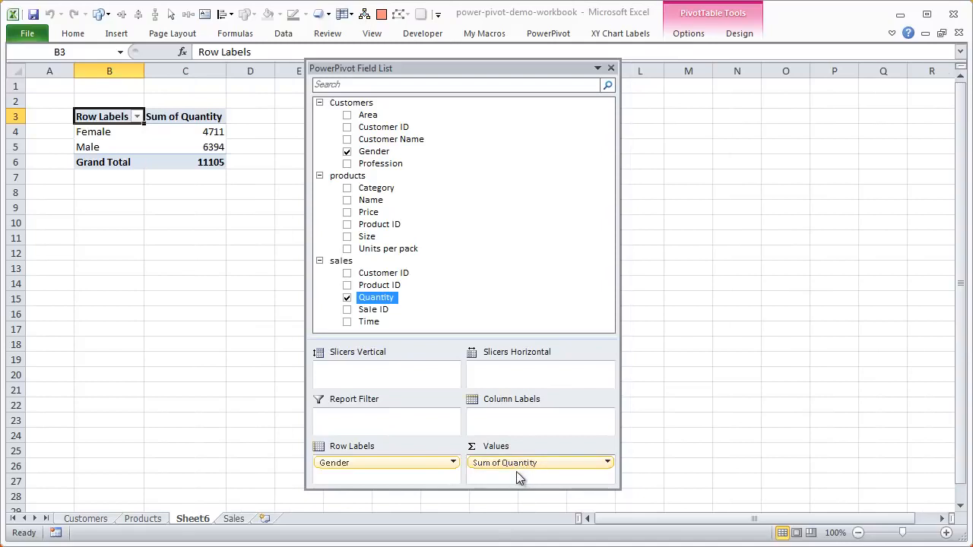
left_click(217, 134)
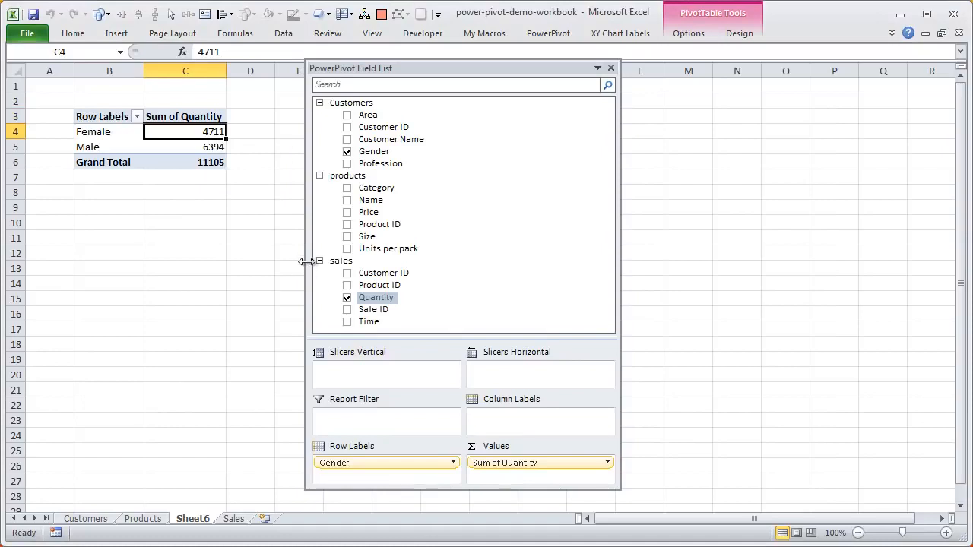
left_click(194, 147)
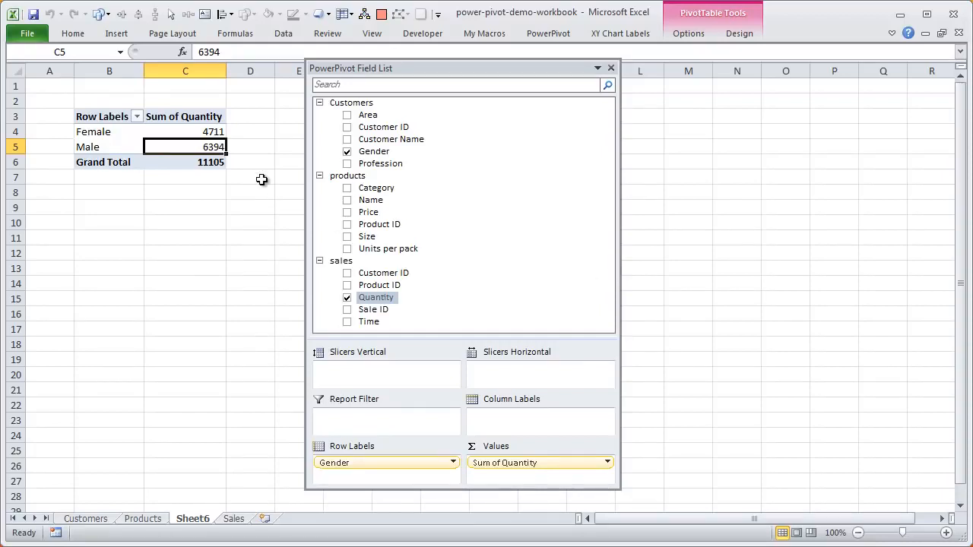
Add the products Category field as column labels and move the field list clear of the PivotTable.
left_click(381, 190)
left_click_drag(381, 191, 380, 267)
left_click_drag(389, 181, 505, 416)
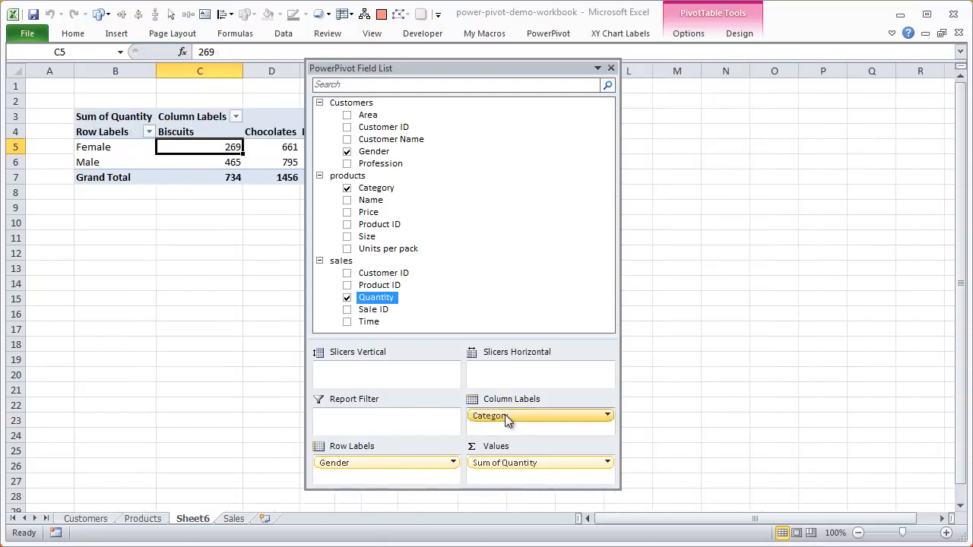
left_click_drag(538, 68, 768, 86)
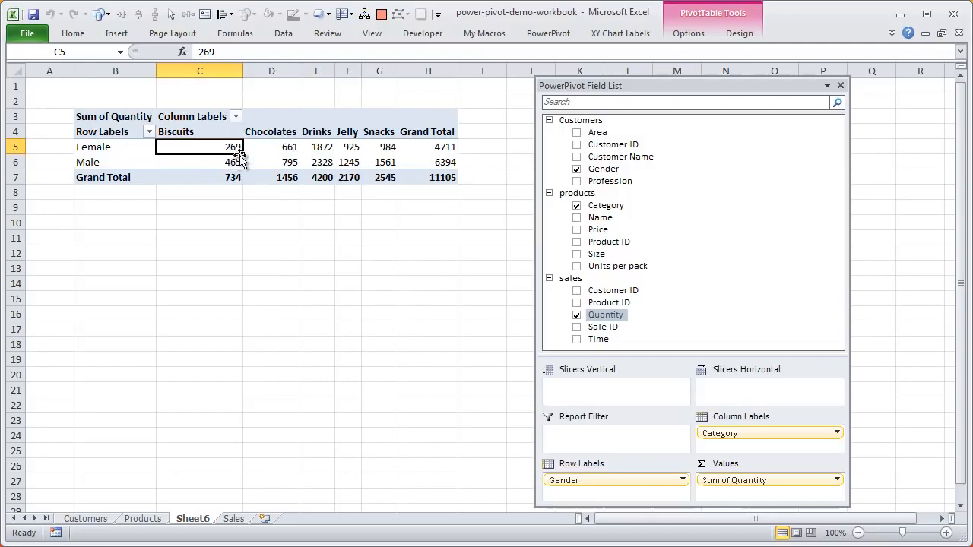
mouse_move(236, 149)
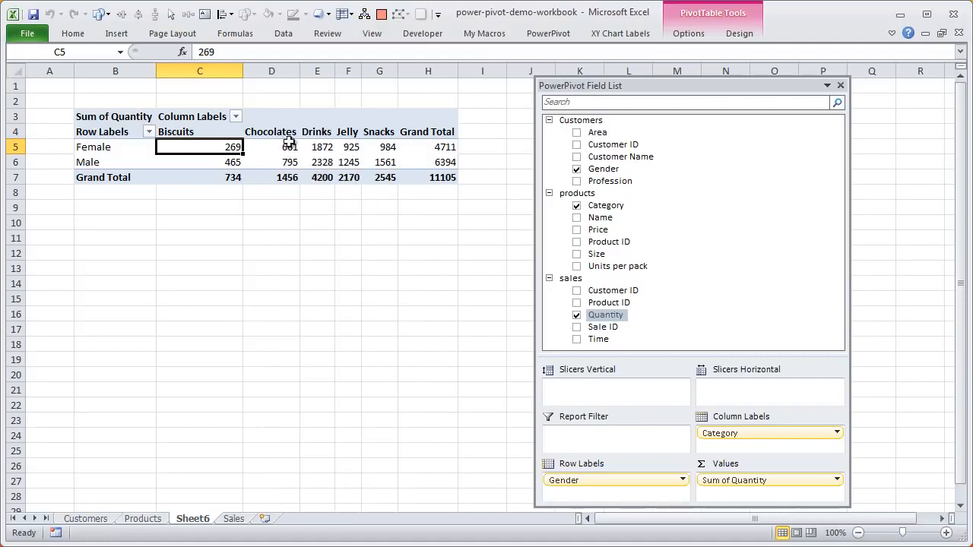
mouse_move(276, 149)
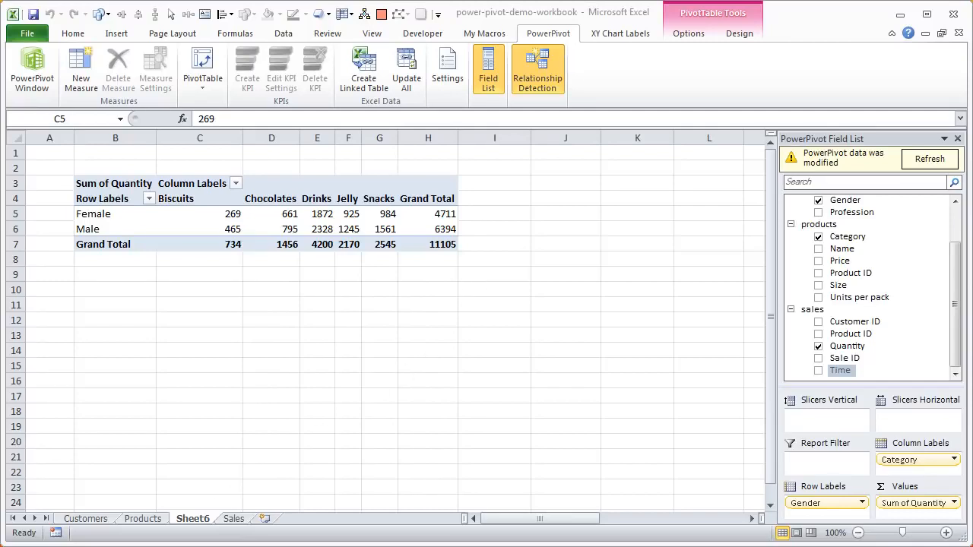
In the PowerPivot window, add a calculated column to the sales table with the formula =RELATED(products[Price]).
key("alt+Tab")
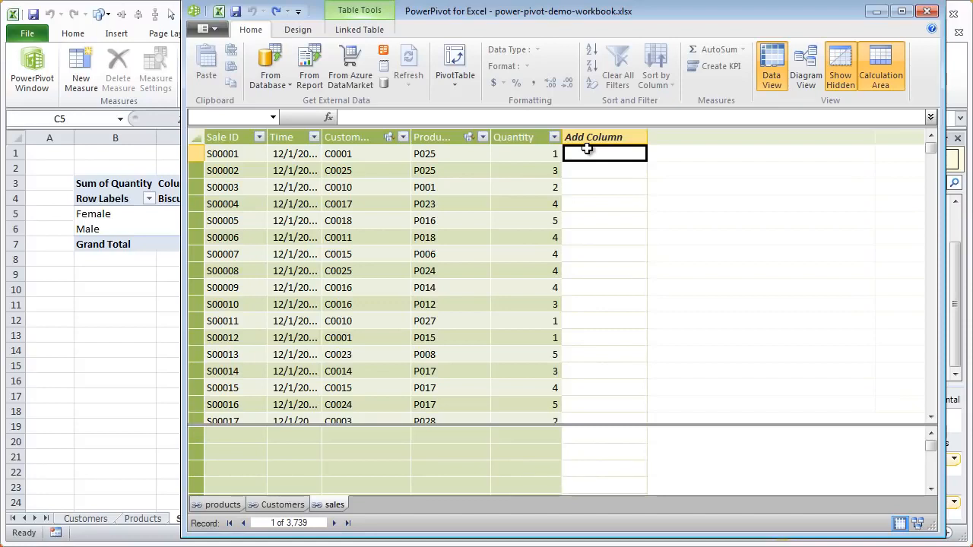
type("=")
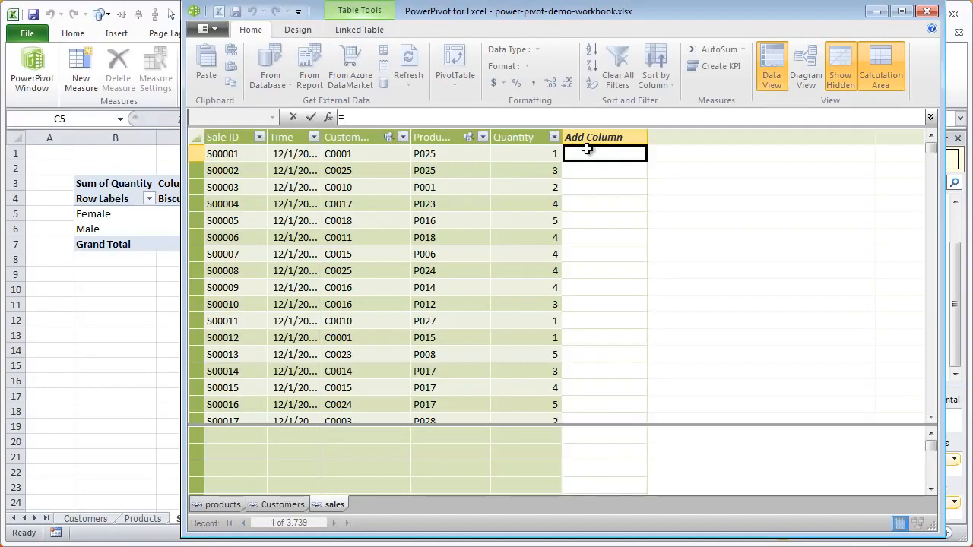
type("re")
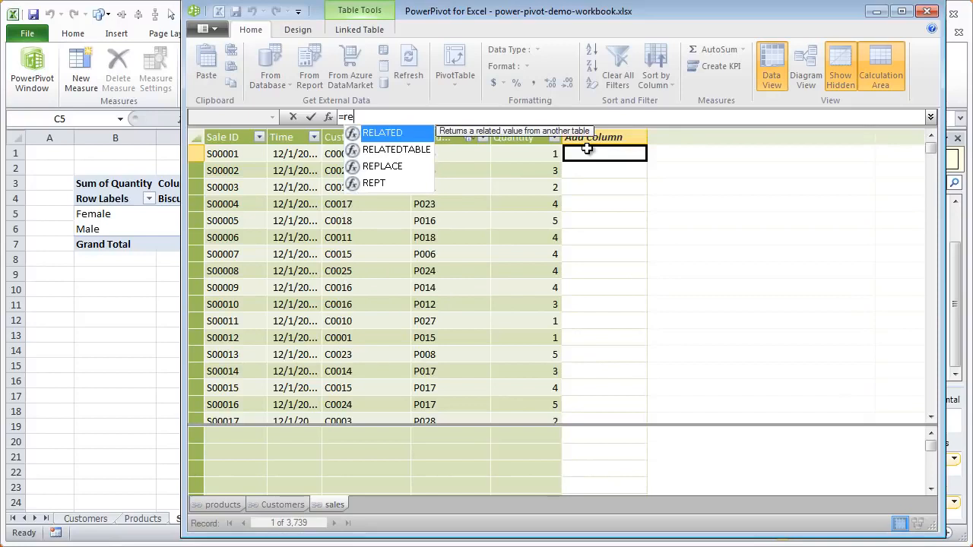
key("Tab")
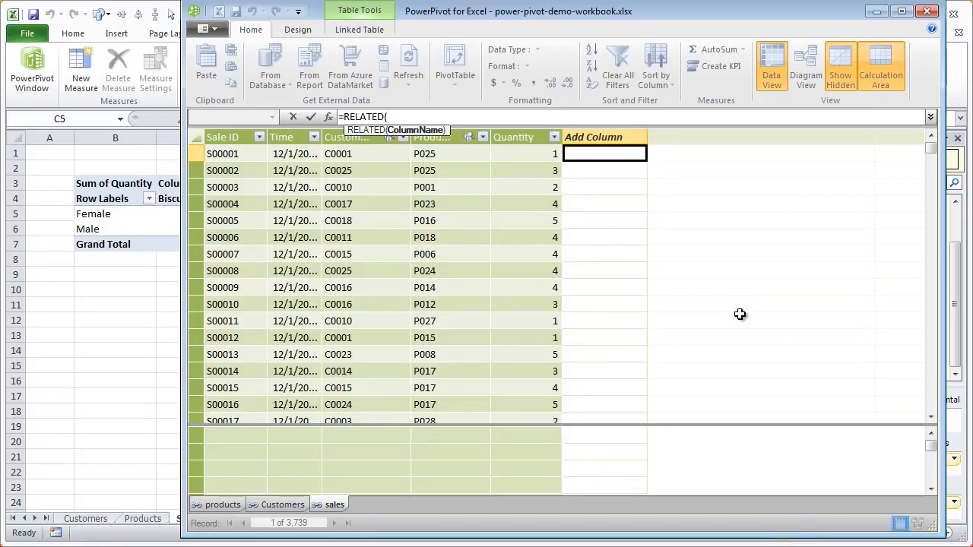
type("pr")
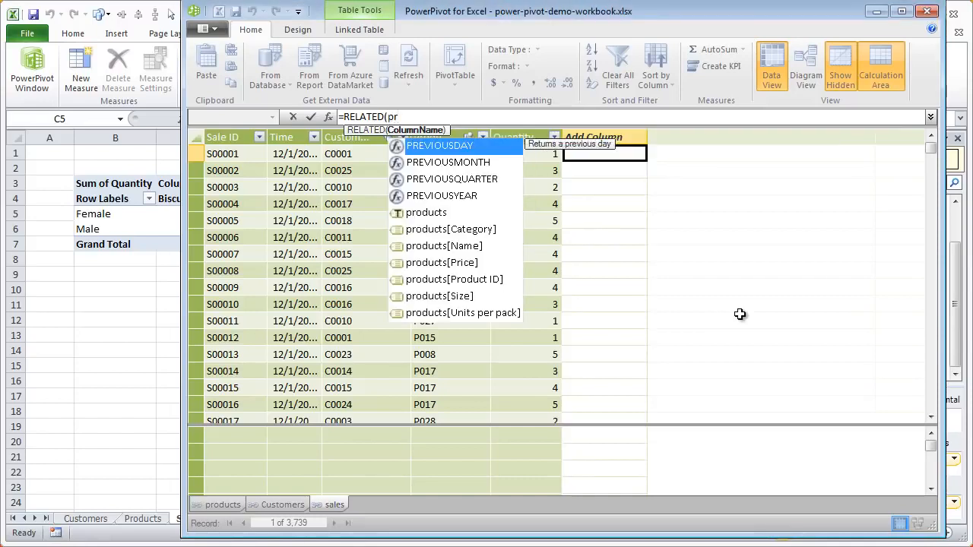
key("Down")
key("Down")
key("Down")
key("Down")
key("Down")
key("Down")
key("Down")
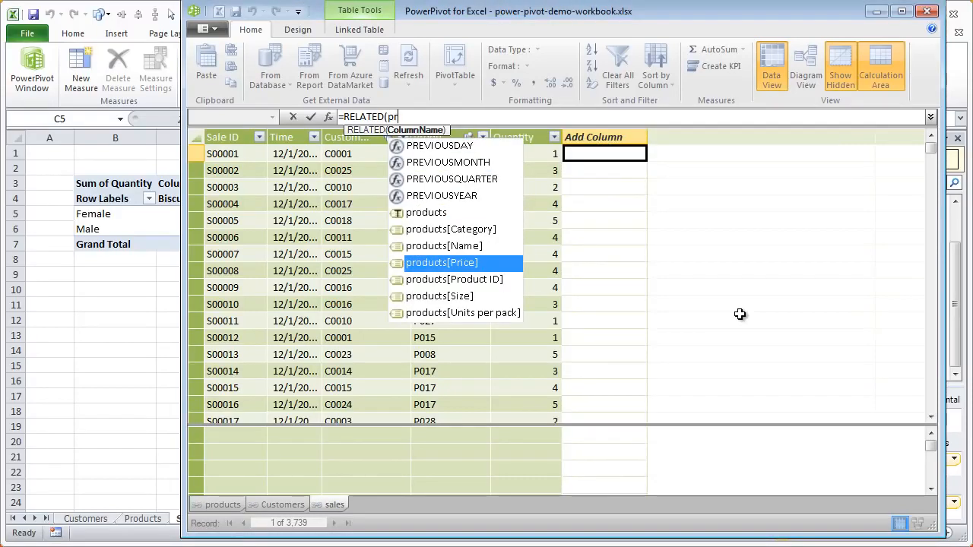
key("Tab")
type(")")
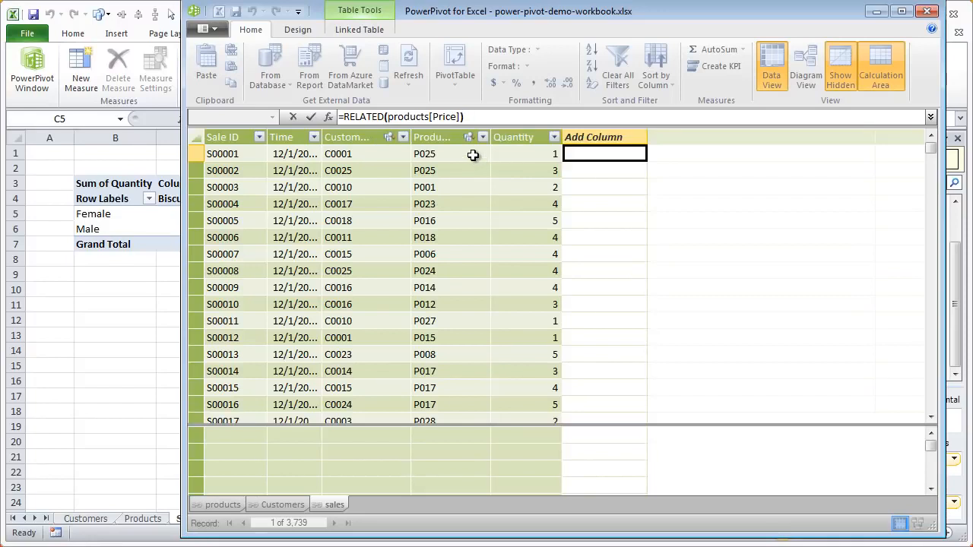
key("Return")
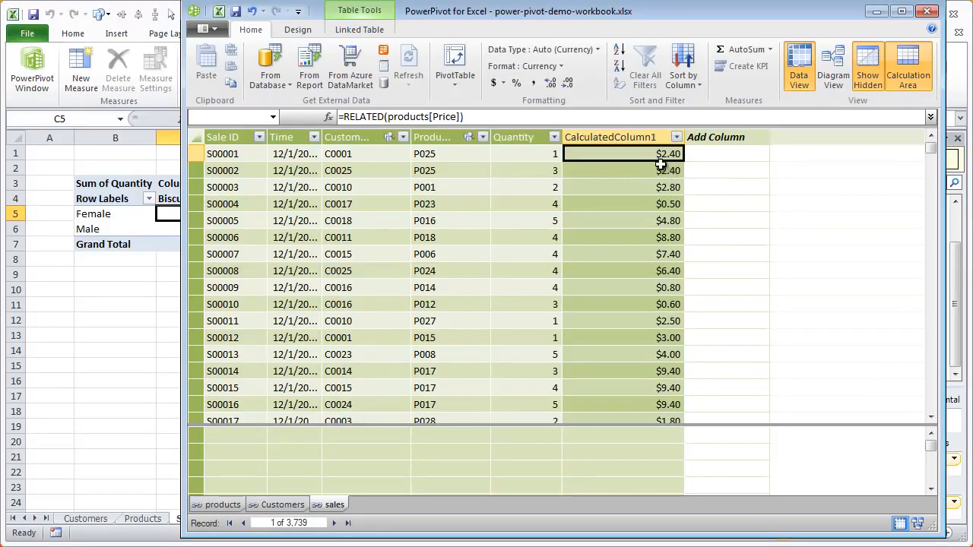
Rename the new calculated column in the sales table as Unit Price.
left_click(622, 138)
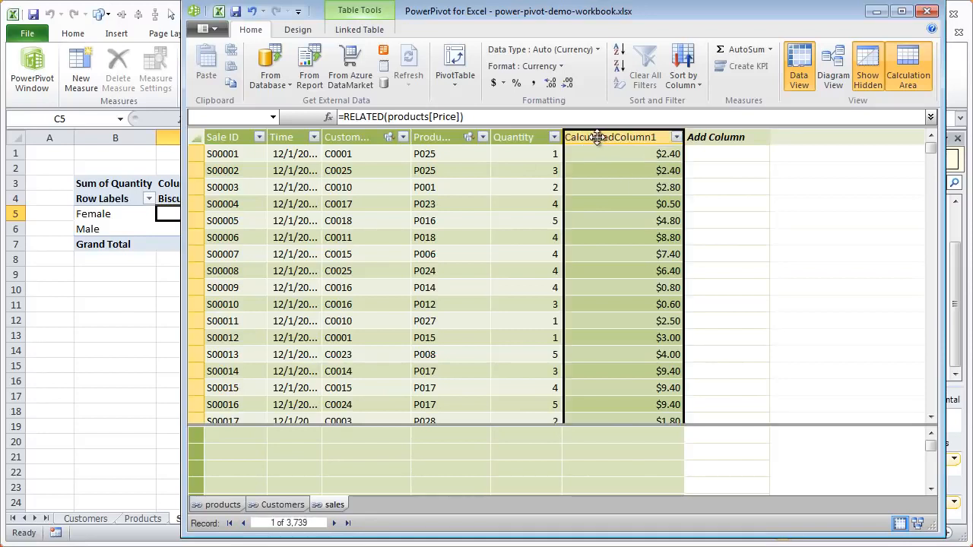
double_click(665, 137)
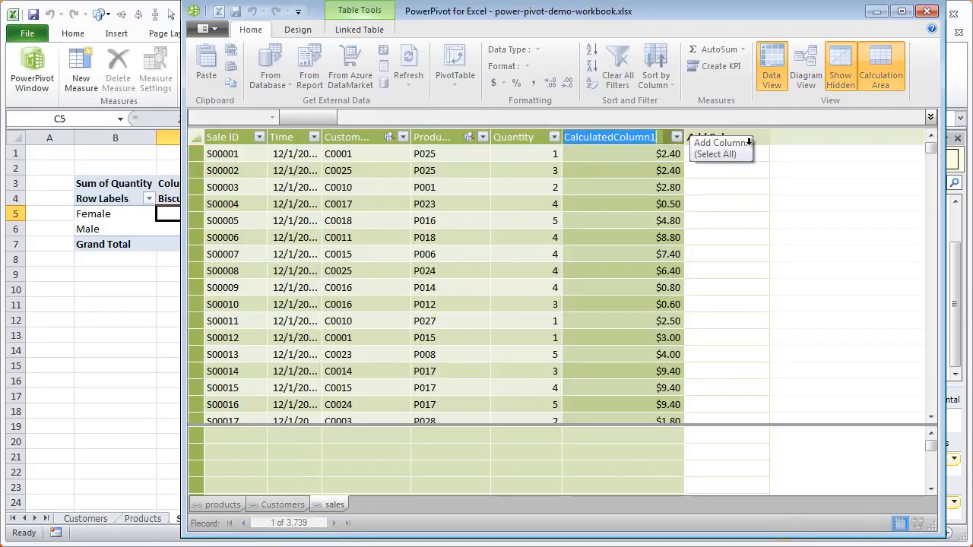
type("Un")
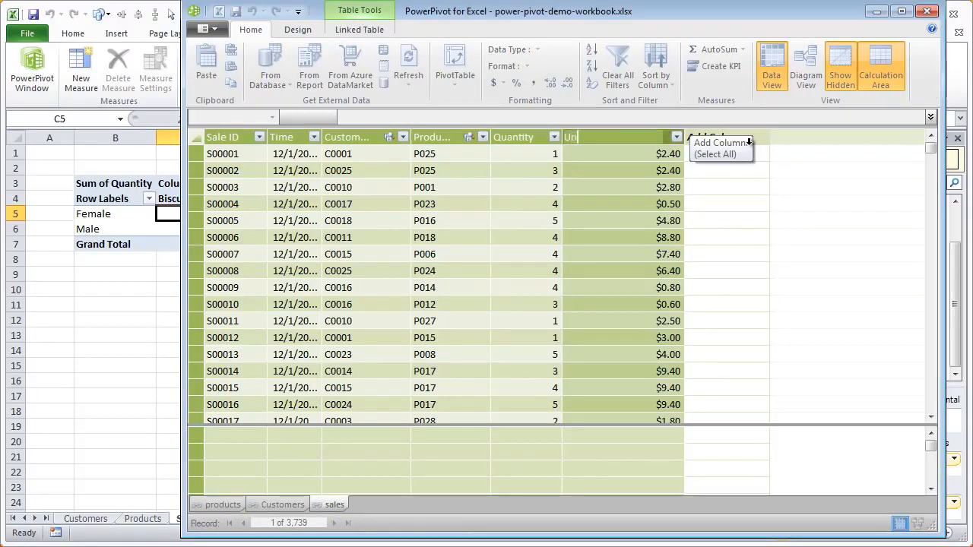
type("it Price")
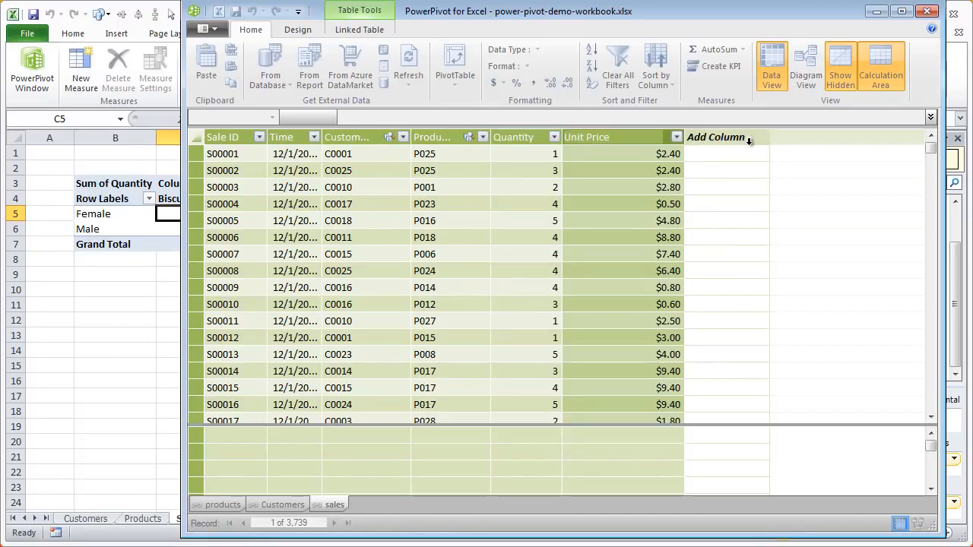
left_click(577, 154)
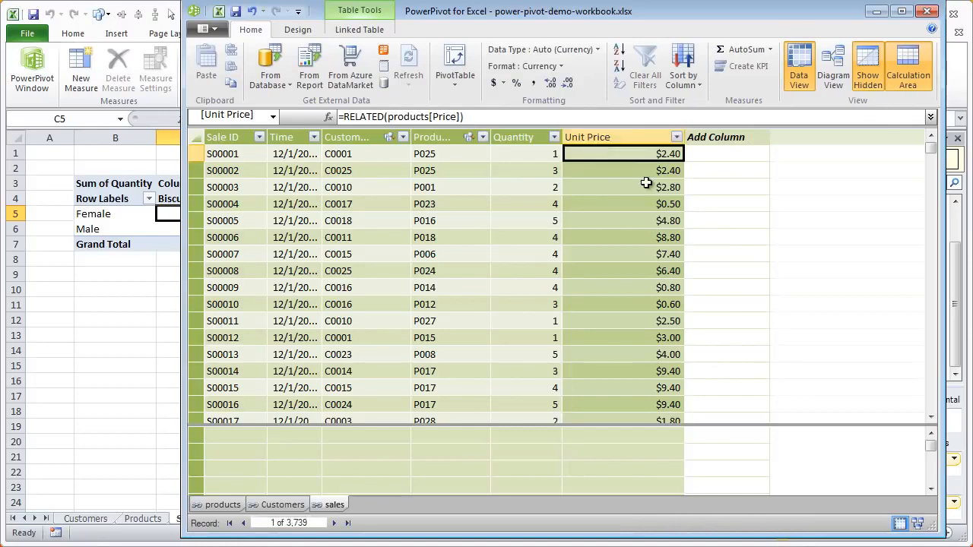
Back in the Sheet6 PivotTable, refresh the PowerPivot field list and add the sales Unit Price field to the values.
left_click(110, 292)
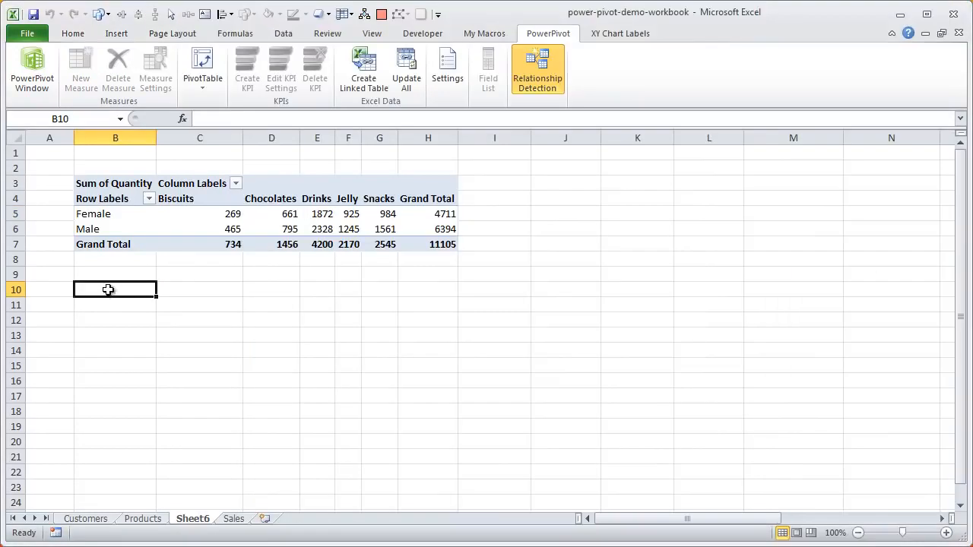
left_click(232, 228)
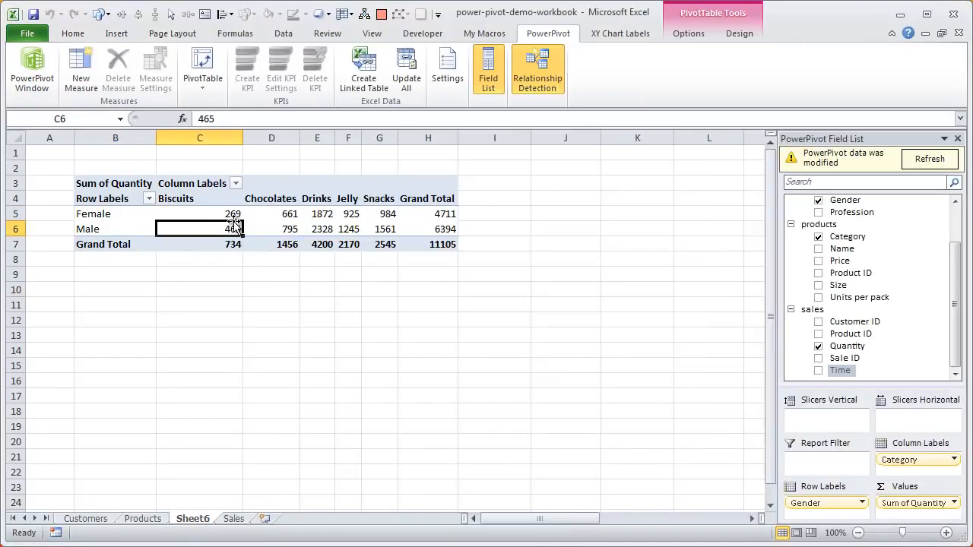
left_click(929, 160)
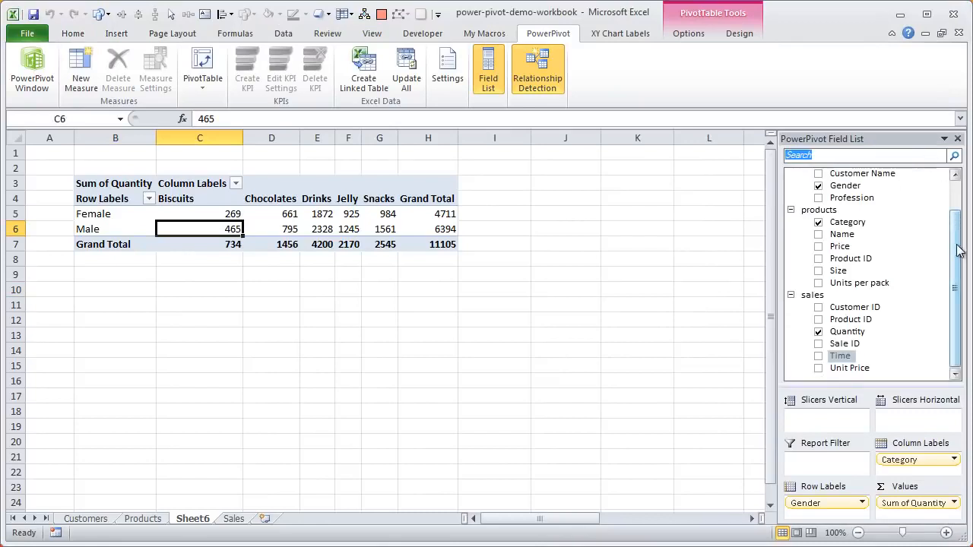
left_click(855, 369)
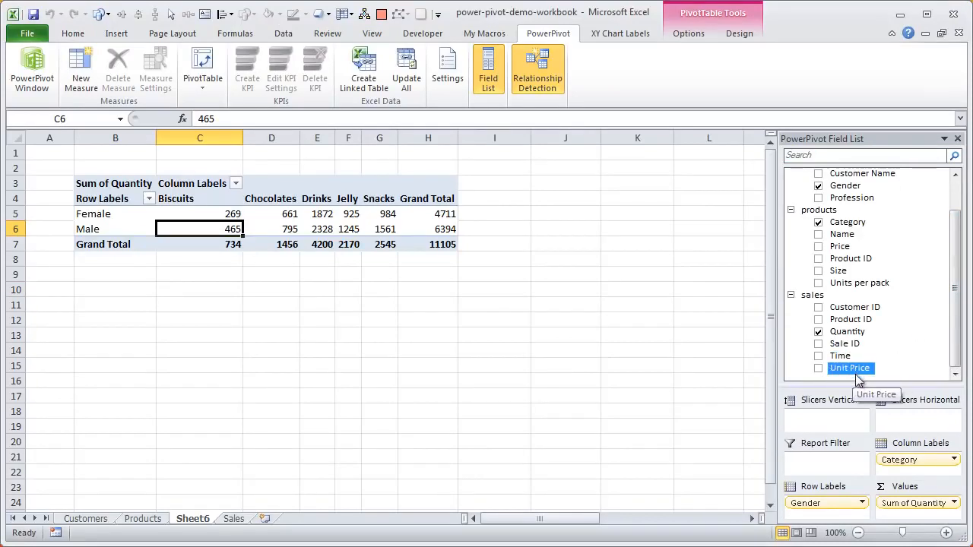
left_click_drag(858, 371, 915, 514)
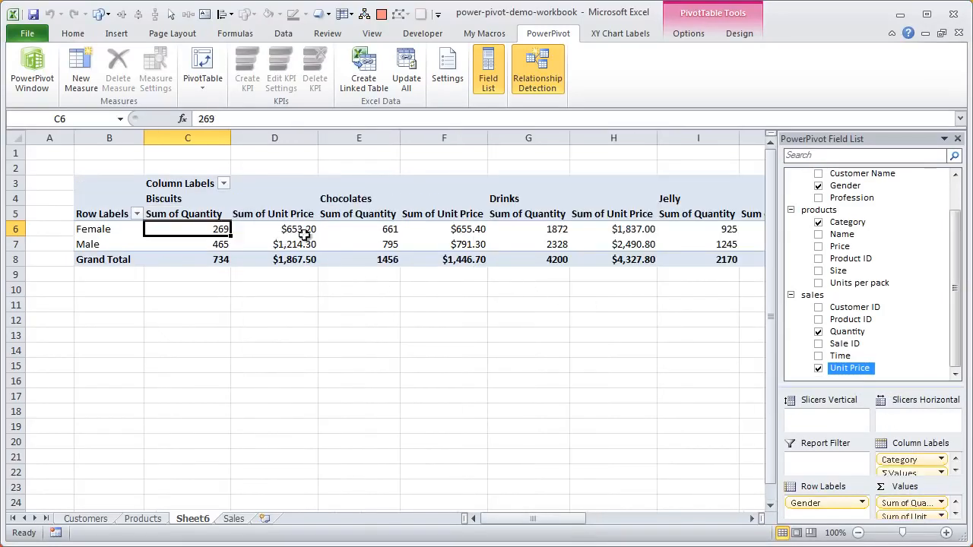
Check the Unit Price column in the PowerPivot sales table, and remove Quantity and Unit Price from the PivotTable values.
mouse_move(294, 229)
mouse_move(311, 232)
left_click(35, 80)
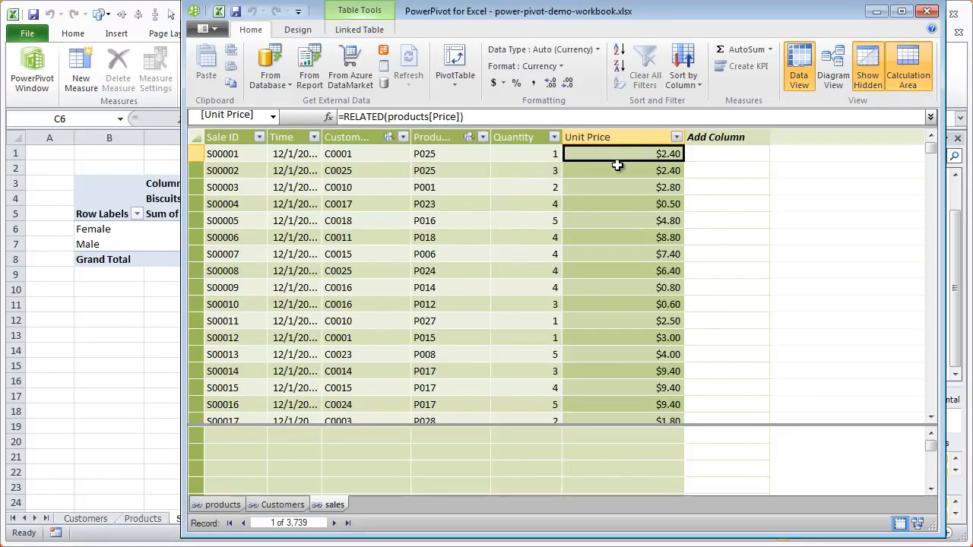
left_click(137, 322)
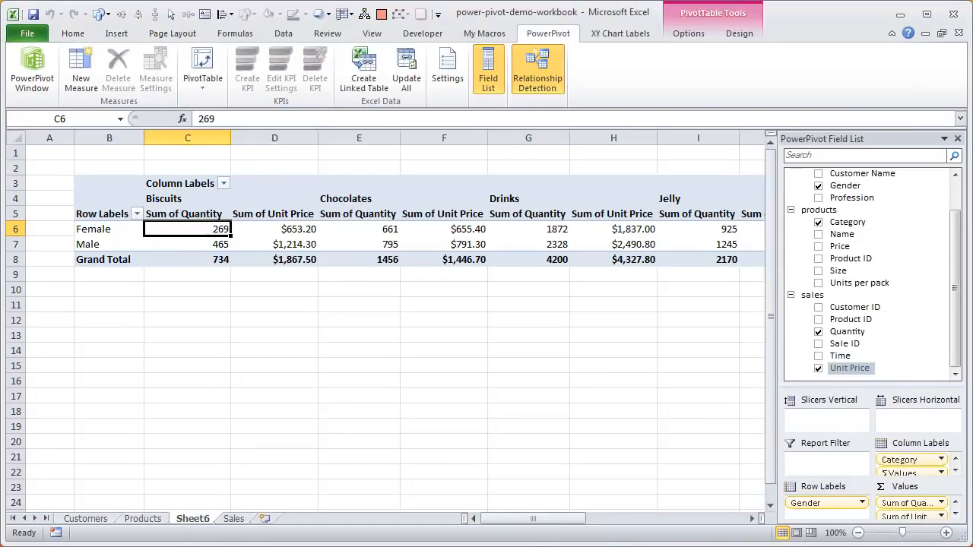
left_click_drag(913, 503, 697, 410)
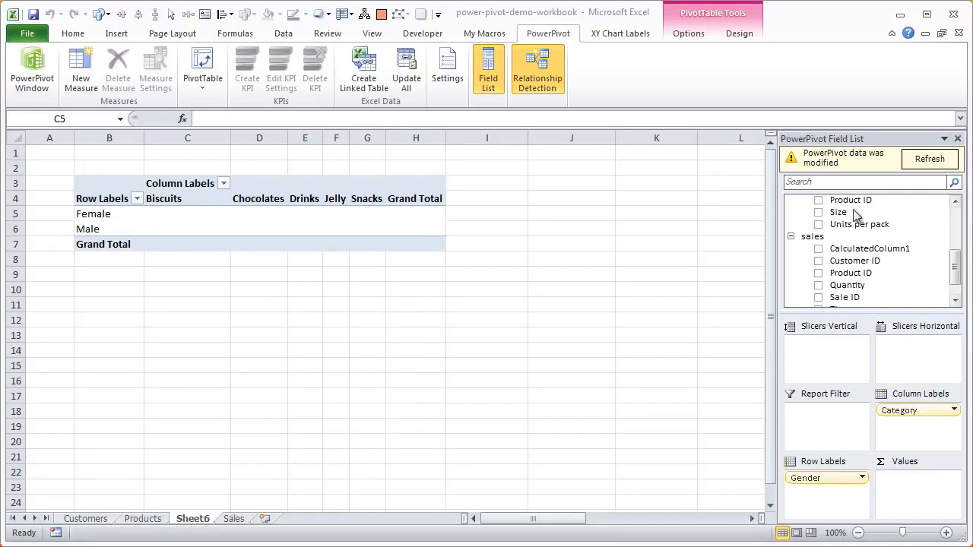
In the PowerPivot sales table, add a second calculated column with the formula =[Unit Price]*[Quantity].
left_click(34, 85)
left_click(32, 85)
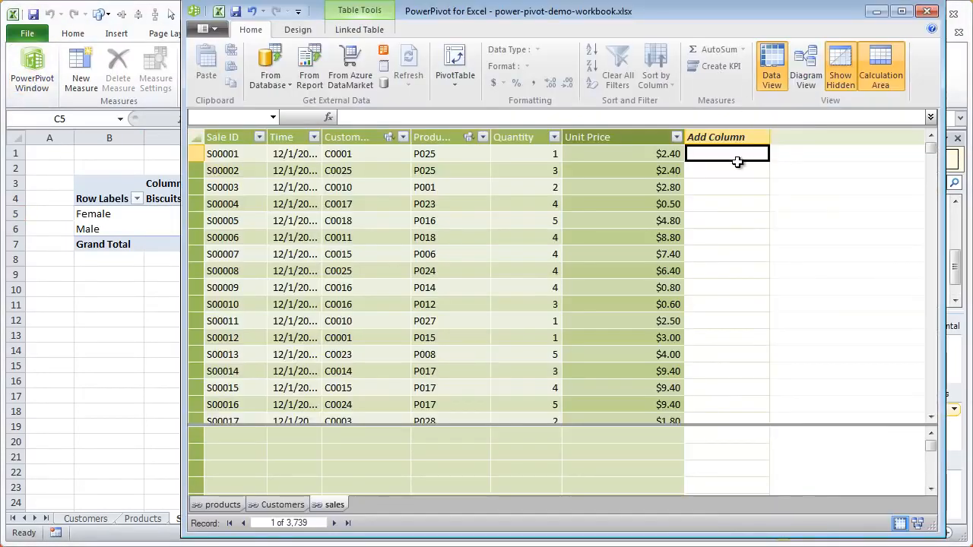
left_click(654, 155)
left_click(538, 155)
left_click(701, 153)
type("=")
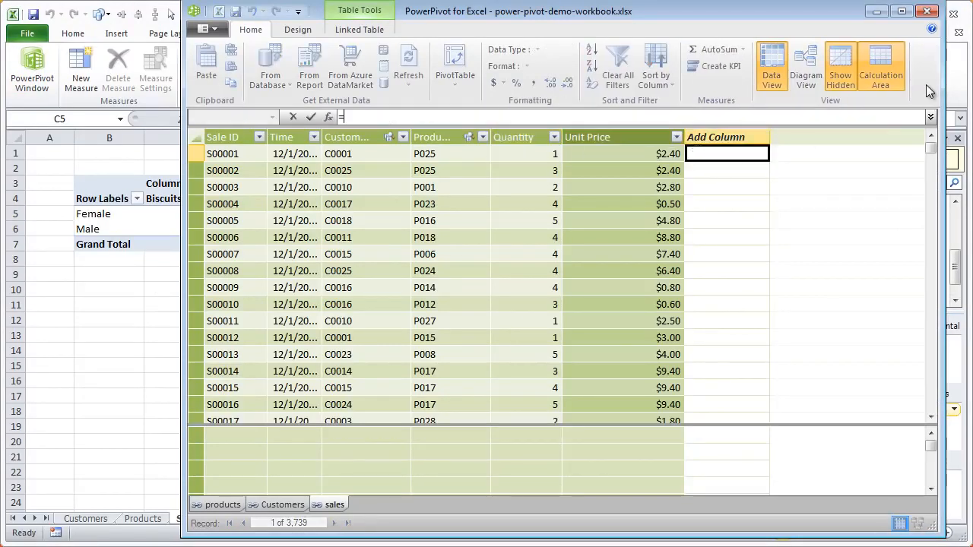
left_click(640, 155)
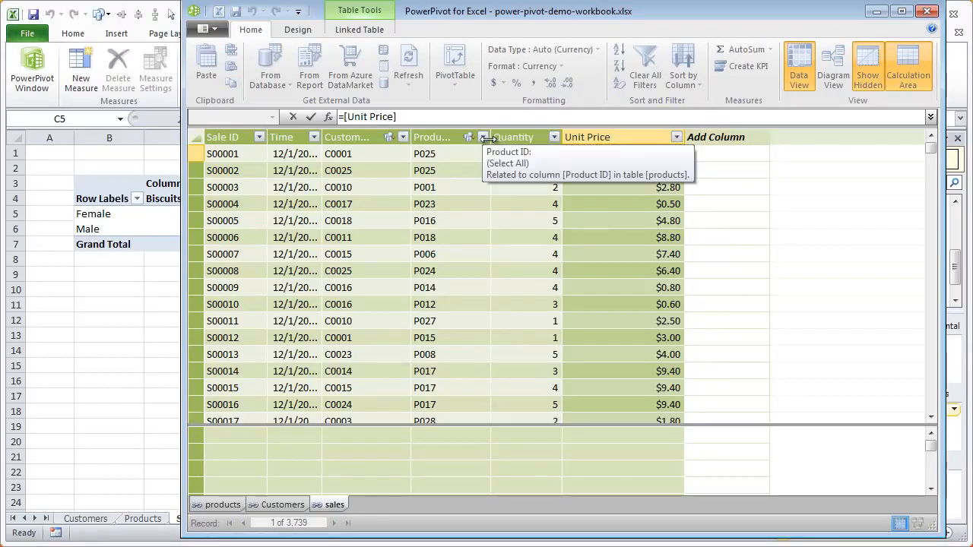
type("*")
left_click(530, 154)
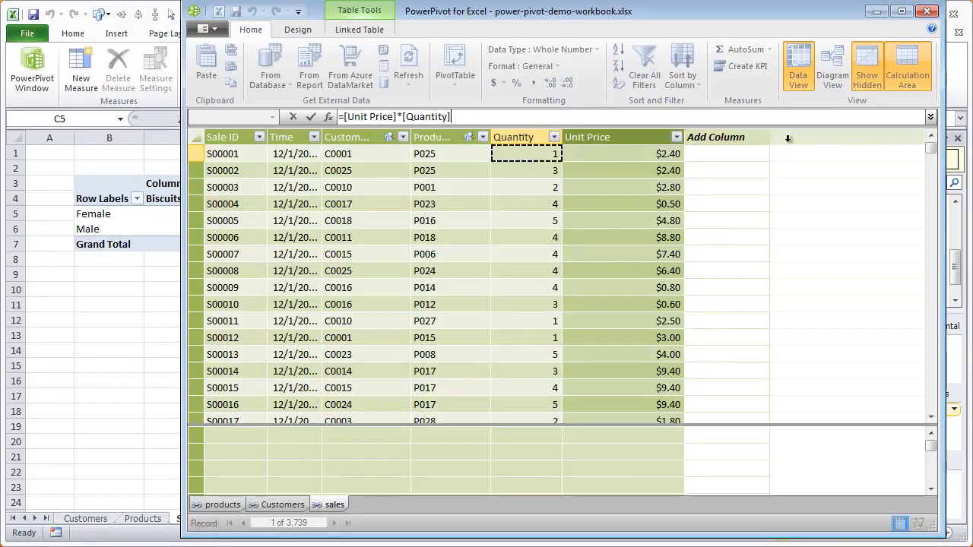
key("Return")
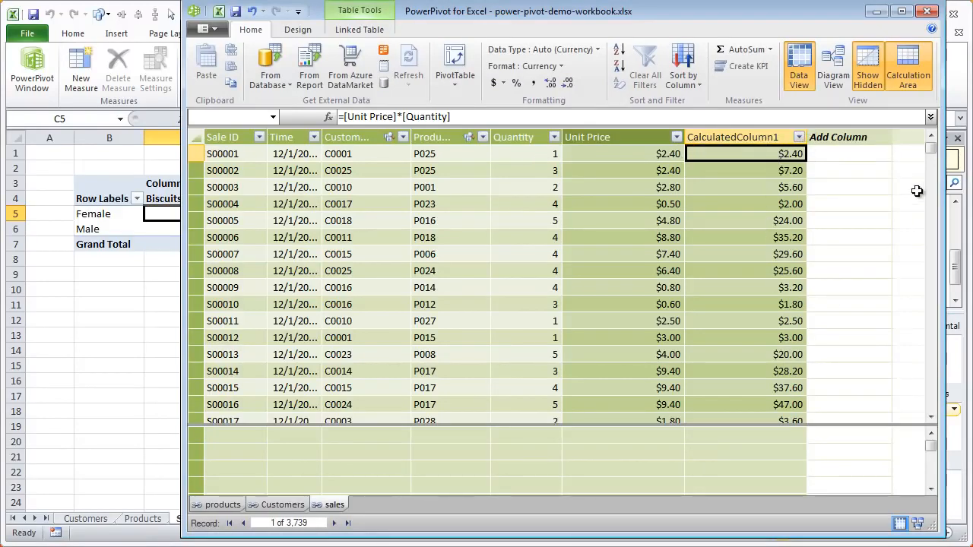
Rename the column that multiplies Unit Price by Quantity as amount.
mouse_move(931, 151)
left_mouse_down()
mouse_move(929, 424)
mouse_move(929, 61)
mouse_move(929, 149)
left_mouse_up()
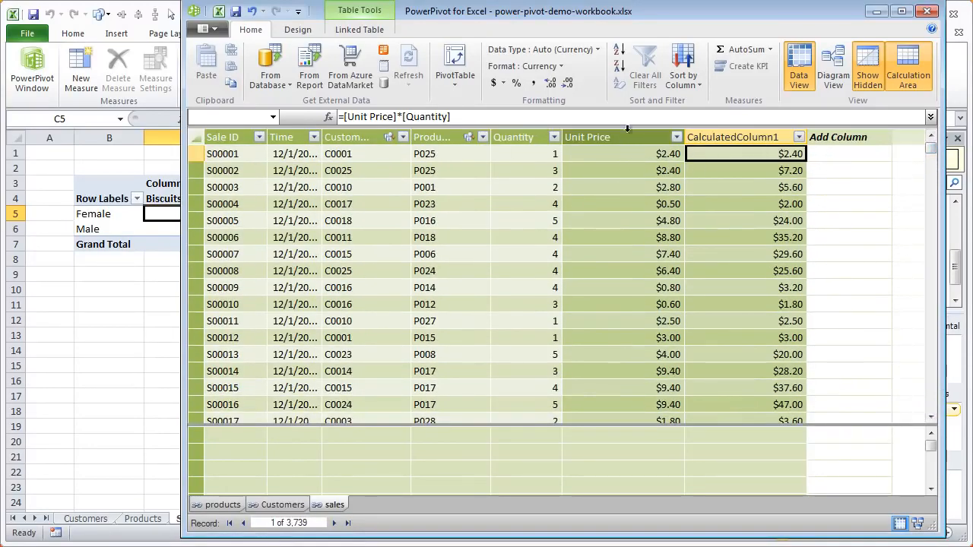
left_click(726, 138)
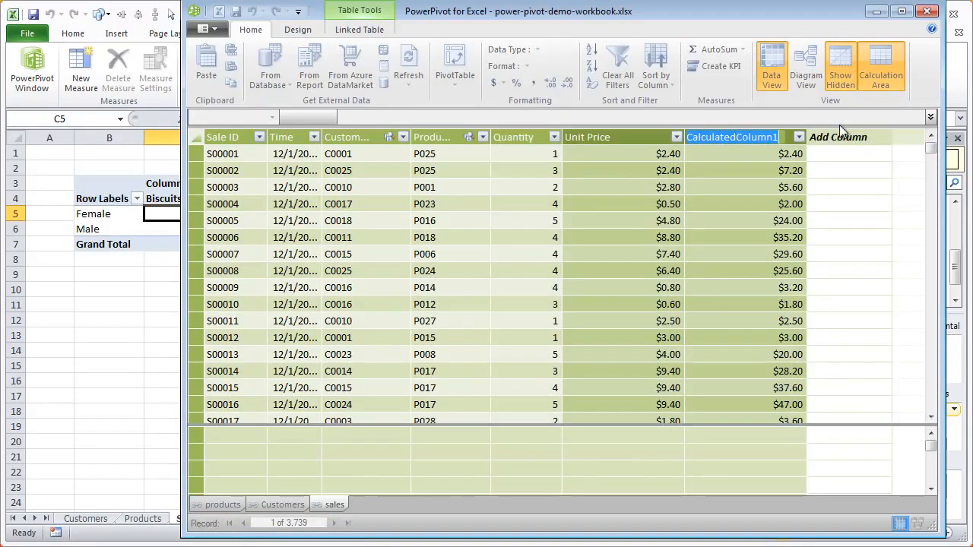
type("amount")
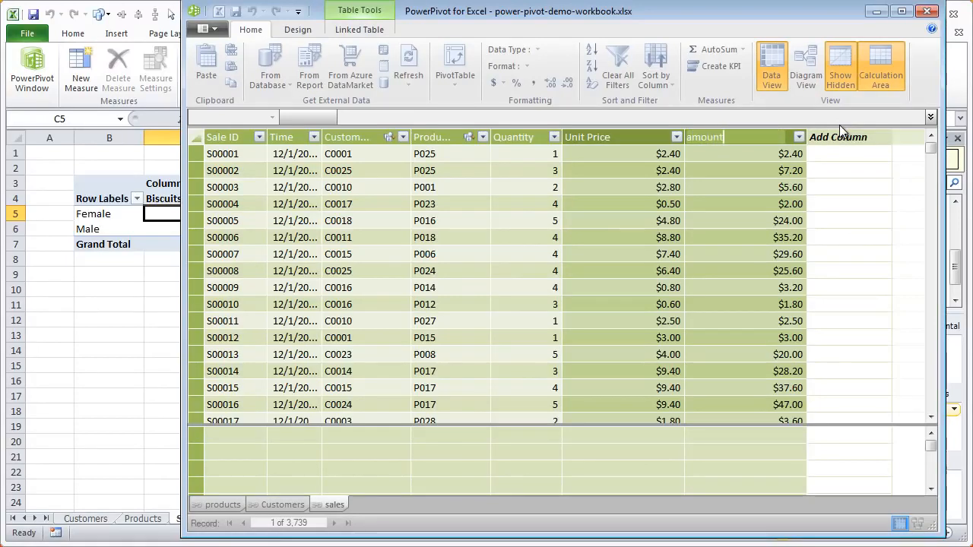
key("Return")
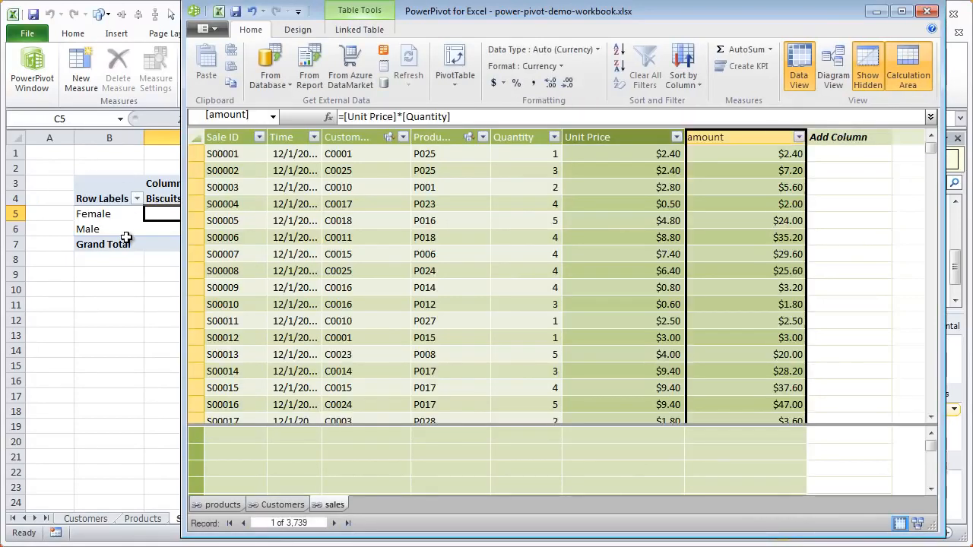
Return to the Sheet6 PivotTable, refresh the modified PowerPivot data and add the sales amount field to the values.
left_click(125, 226)
left_click(929, 158)
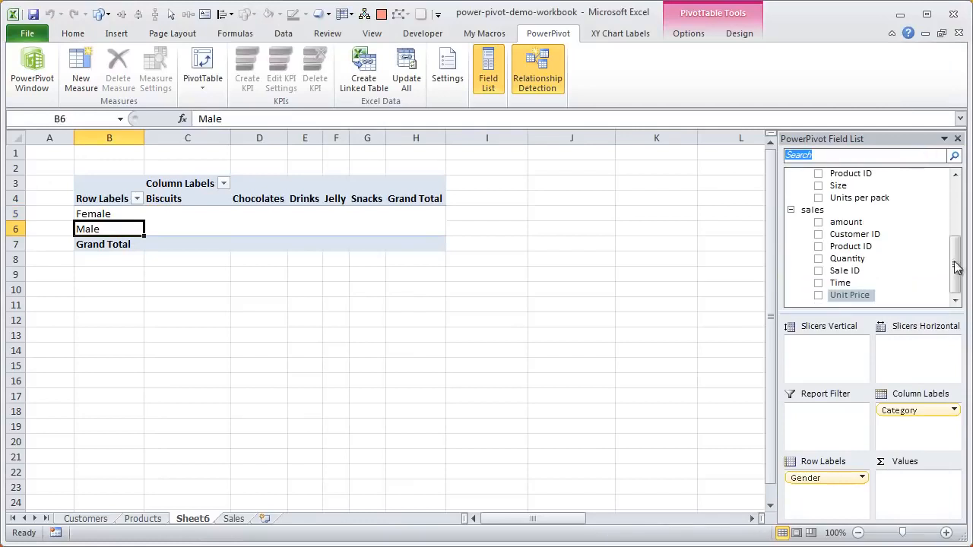
left_click(837, 225)
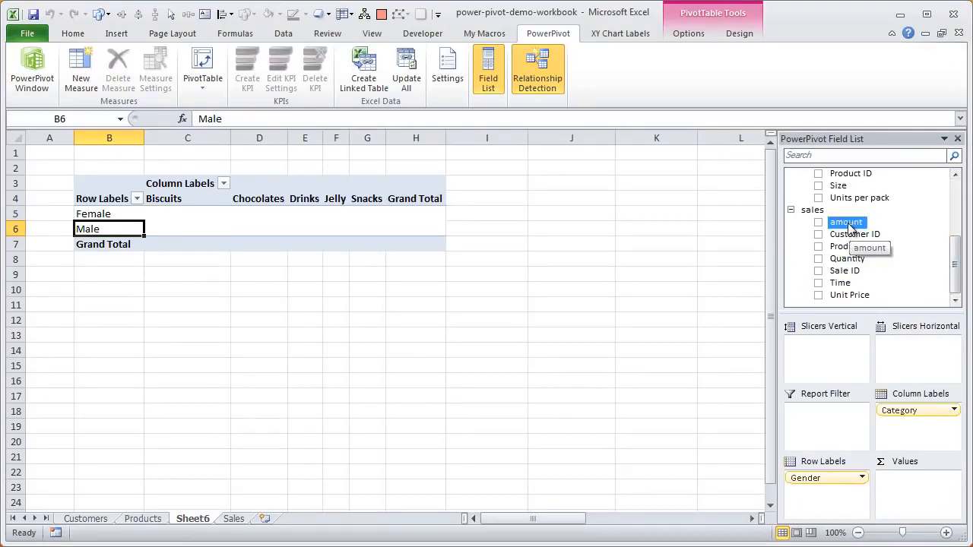
left_click_drag(849, 226, 912, 485)
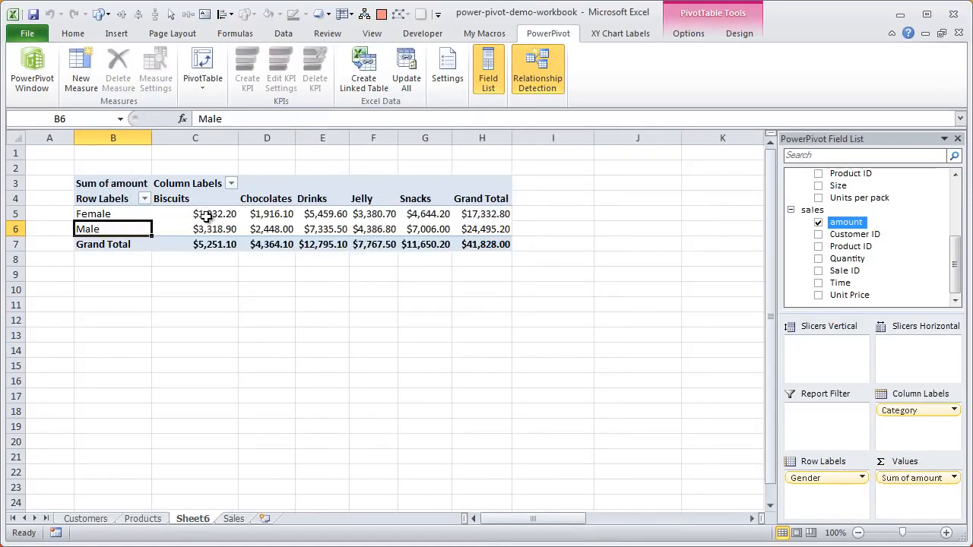
Replace Gender with the customers' Profession field as the PivotTable's row labels.
mouse_move(206, 216)
left_click_drag(950, 265, 957, 211)
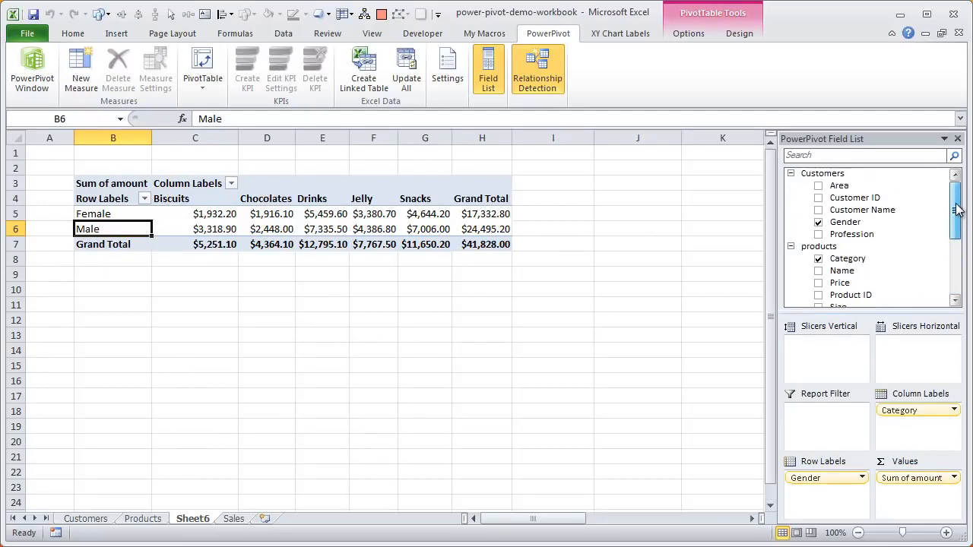
left_click_drag(837, 240, 732, 440)
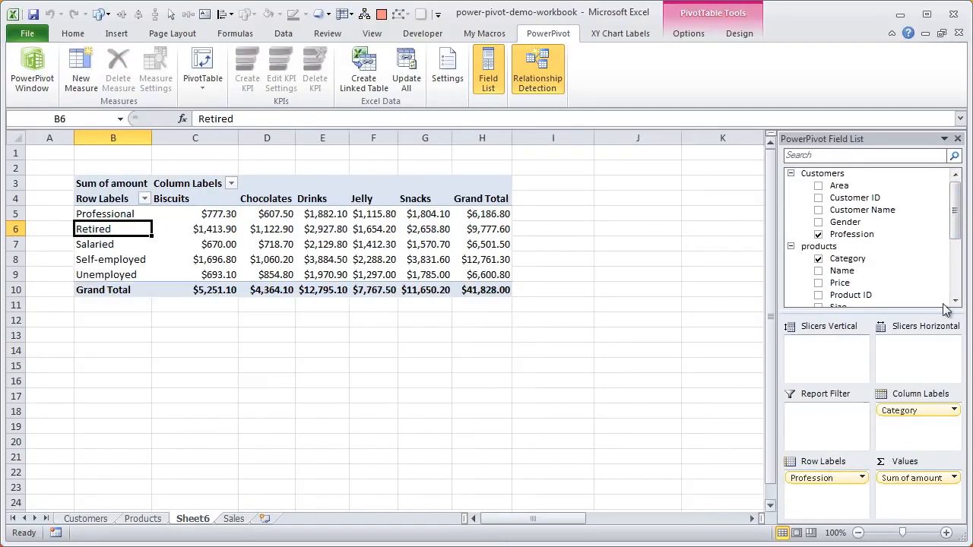
Replace Category with the products' Size field as the PivotTable's column labels and add Category as a vertical slicer.
left_click_drag(957, 219, 957, 241)
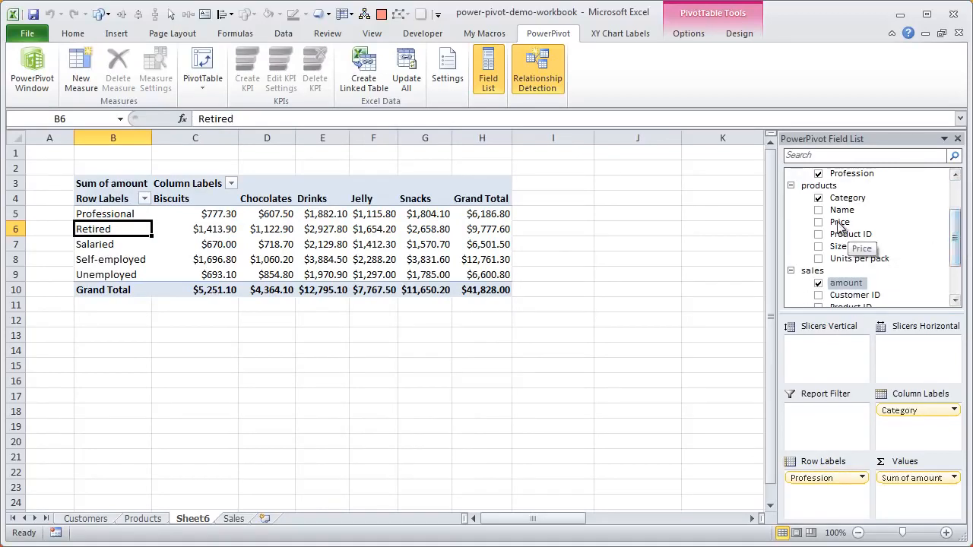
left_click_drag(962, 411, 677, 405)
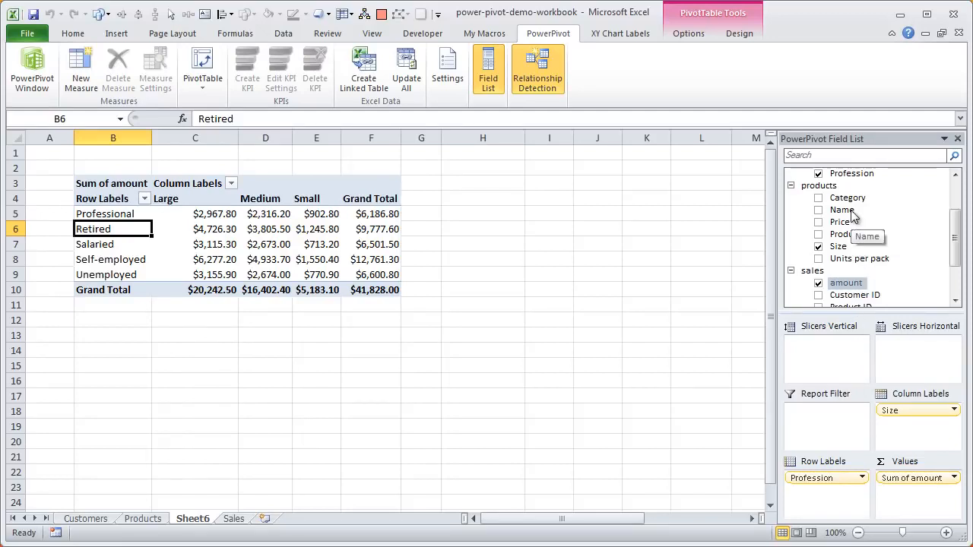
left_click_drag(845, 198, 846, 361)
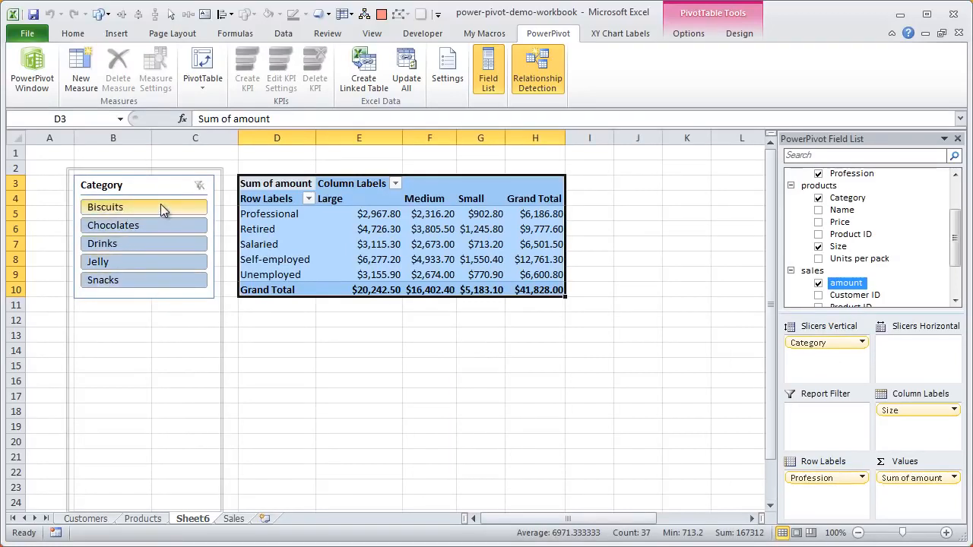
Filter the PivotTable with the Category slicer by Drinks, Snacks, Biscuits, Chocolates and again Drinks, one at a time, to compare the sales amounts.
left_click(153, 244)
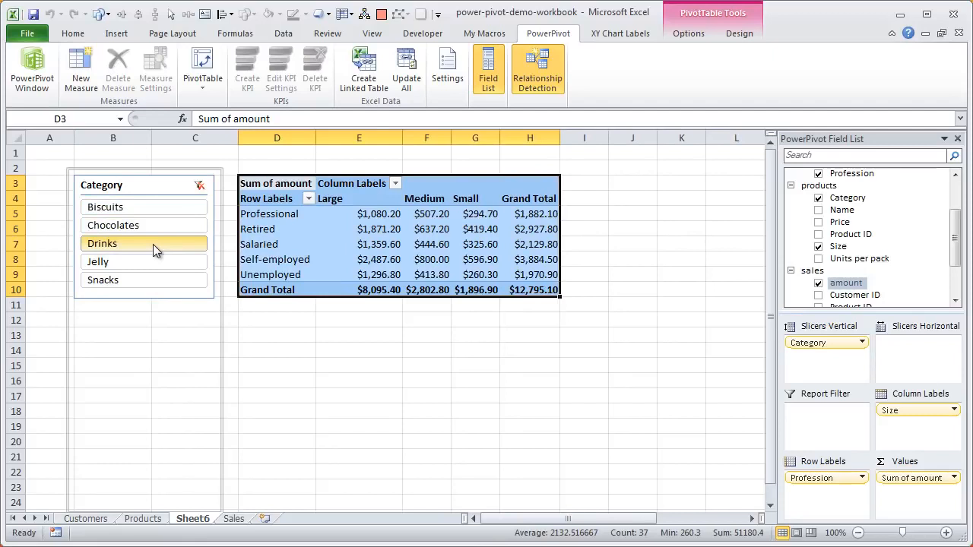
left_click(154, 281)
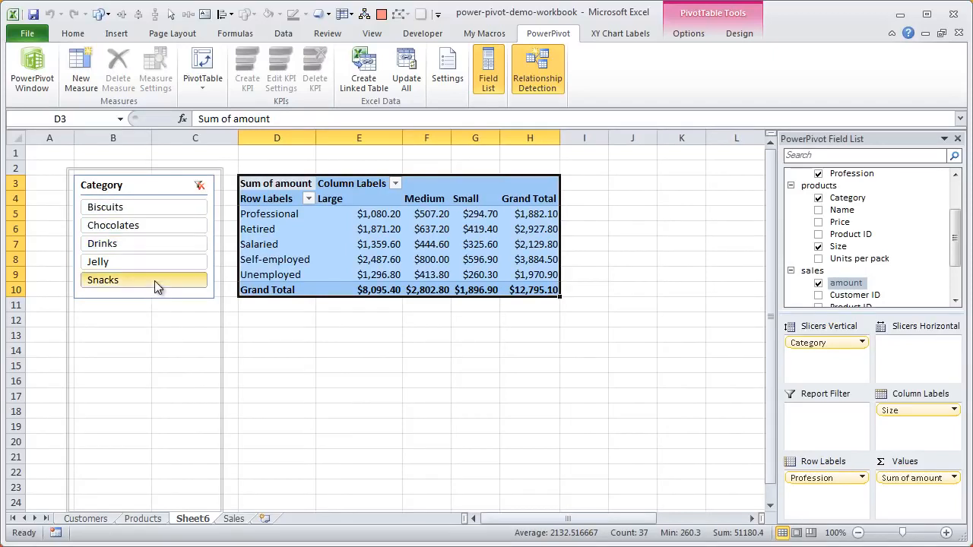
left_click(261, 212)
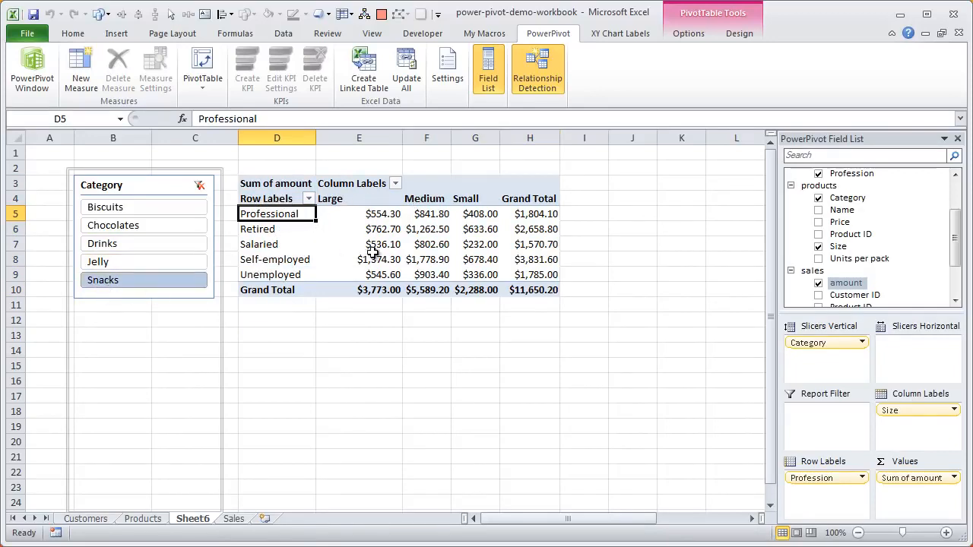
left_click(124, 209)
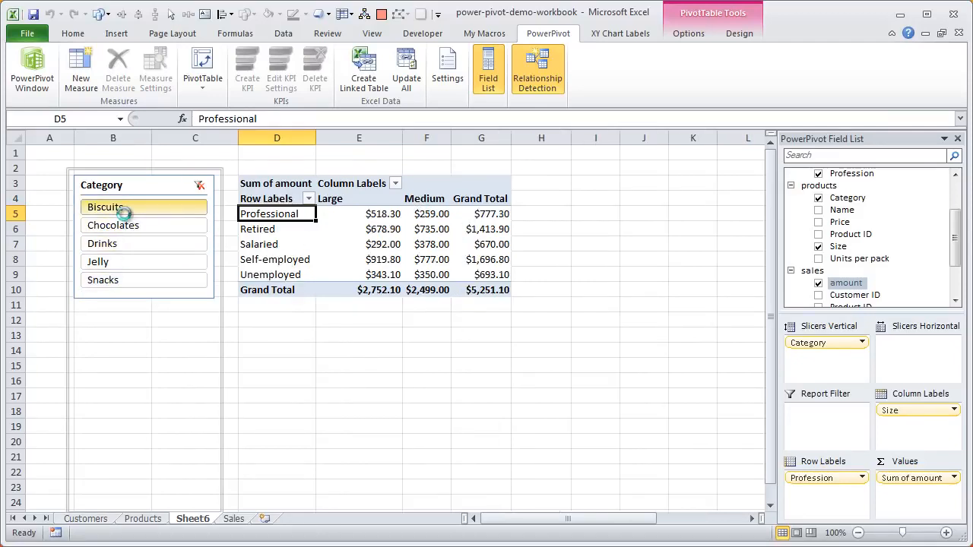
left_click(131, 225)
left_click(121, 244)
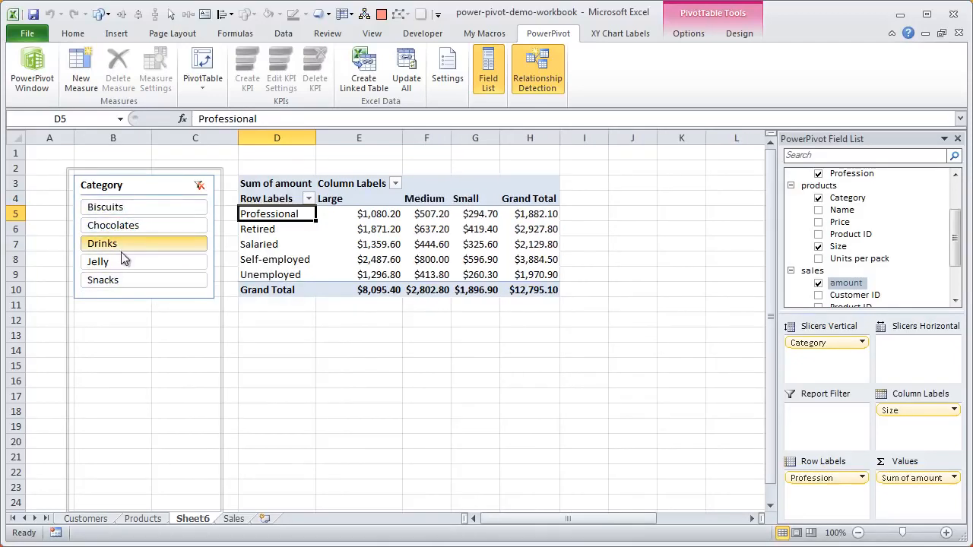
Filter the PivotTable to the Jelly category with the slicer and select the Large amount for Professional customers.
left_click(149, 261)
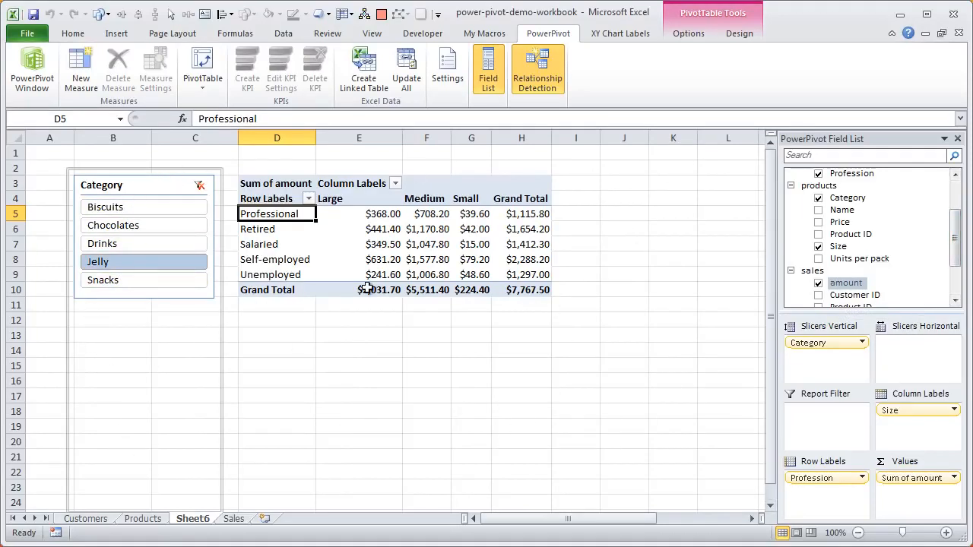
mouse_move(337, 293)
left_click(380, 215)
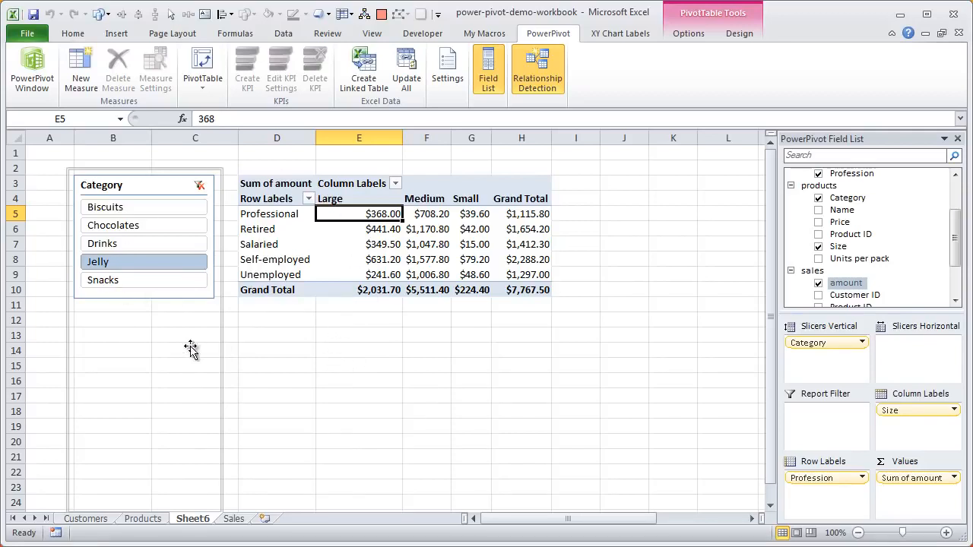
mouse_move(380, 265)
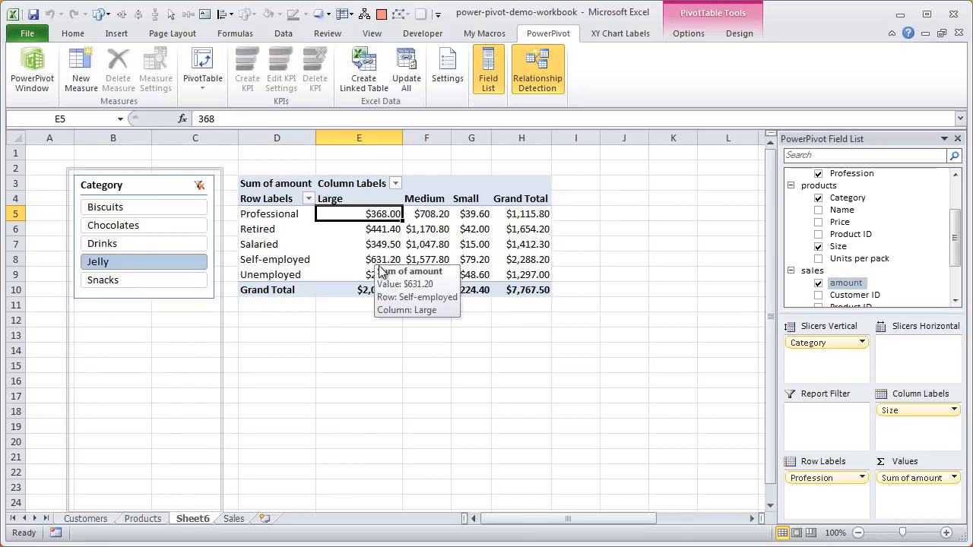